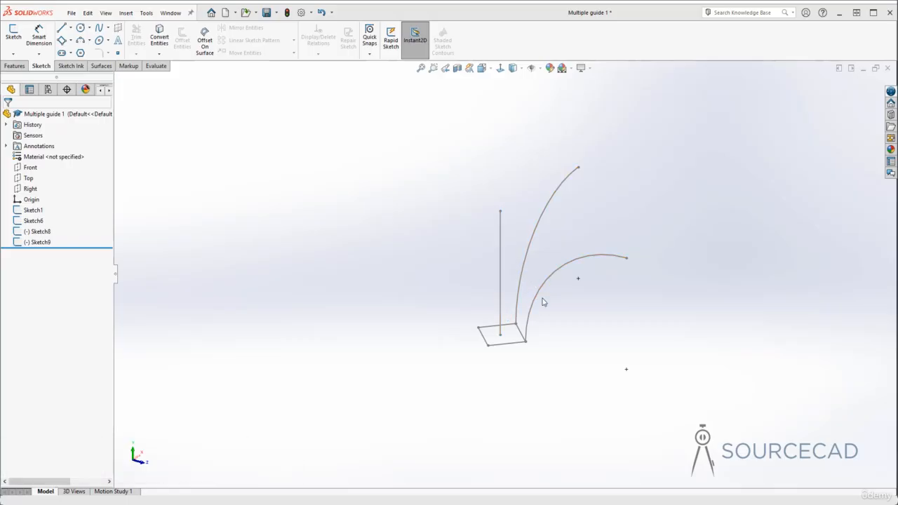
Step: Start a Swept Boss/Base with the square sketch as the profile and the vertical line as the path
{"action": "left_click", "coordinate": [15, 66]}
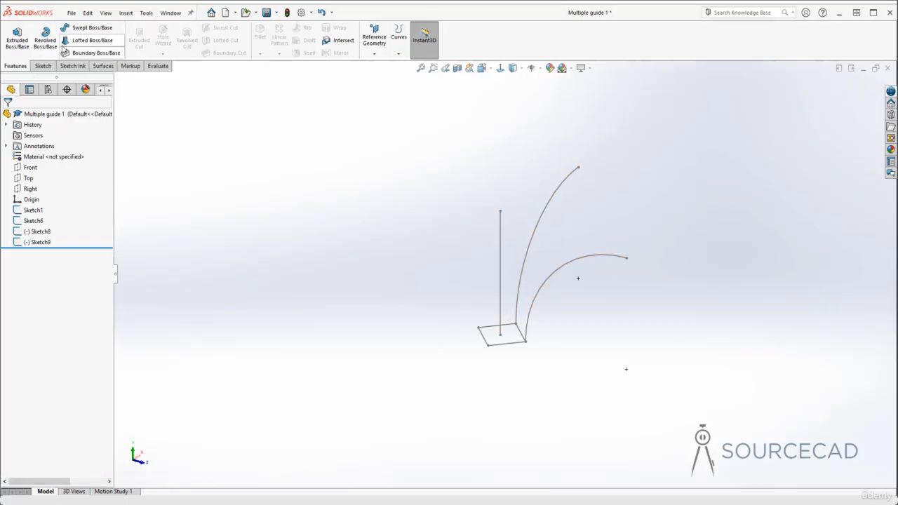
{"action": "left_click", "coordinate": [87, 27]}
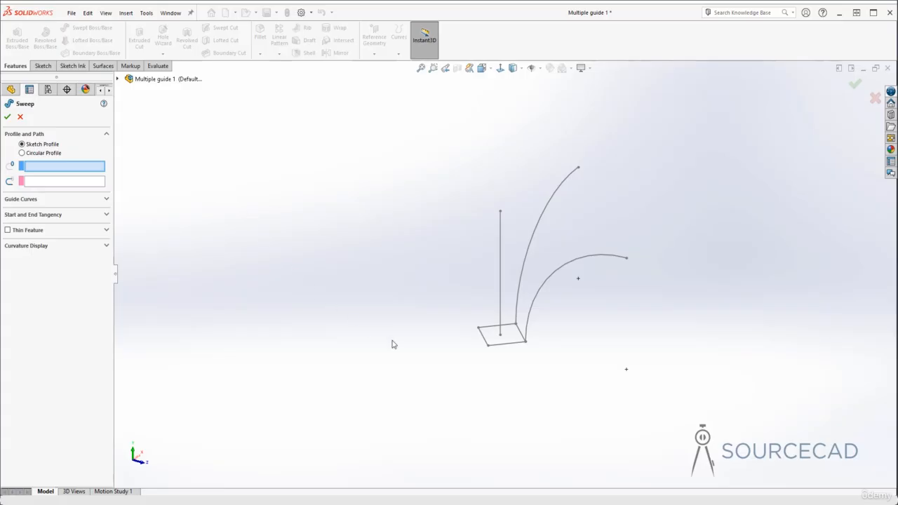
{"action": "left_click", "coordinate": [499, 345]}
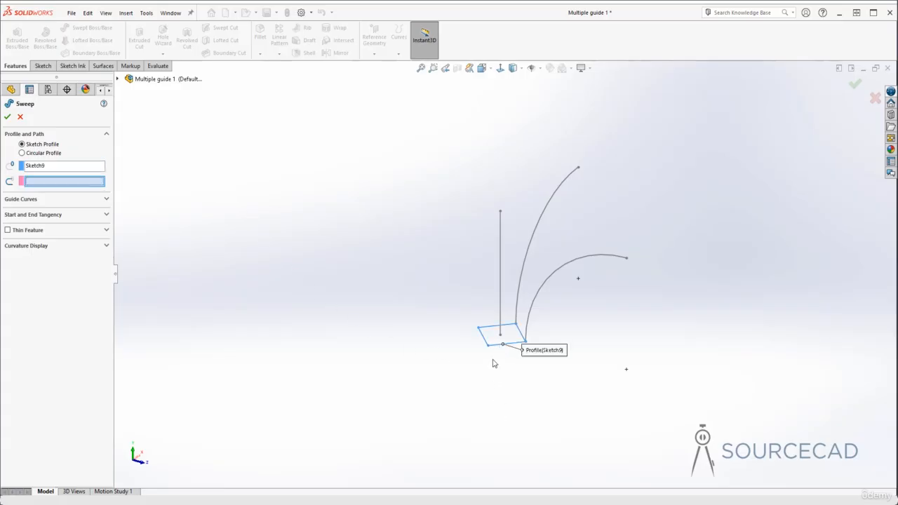
{"action": "left_click", "coordinate": [500, 277]}
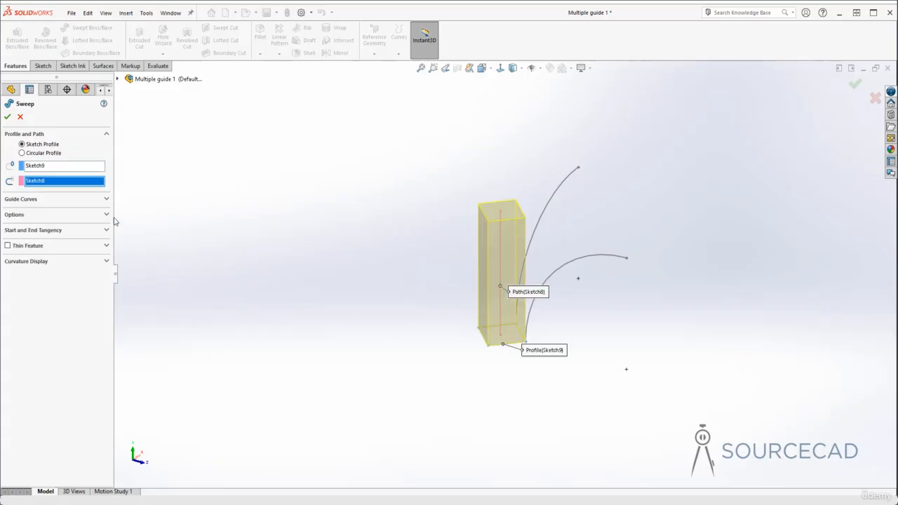
Step: Try both arc sketches, Sketch1 and Sketch6, as guide curves, inspect the sweep preview from several sides, and cancel the sweep
{"action": "left_click", "coordinate": [100, 200]}
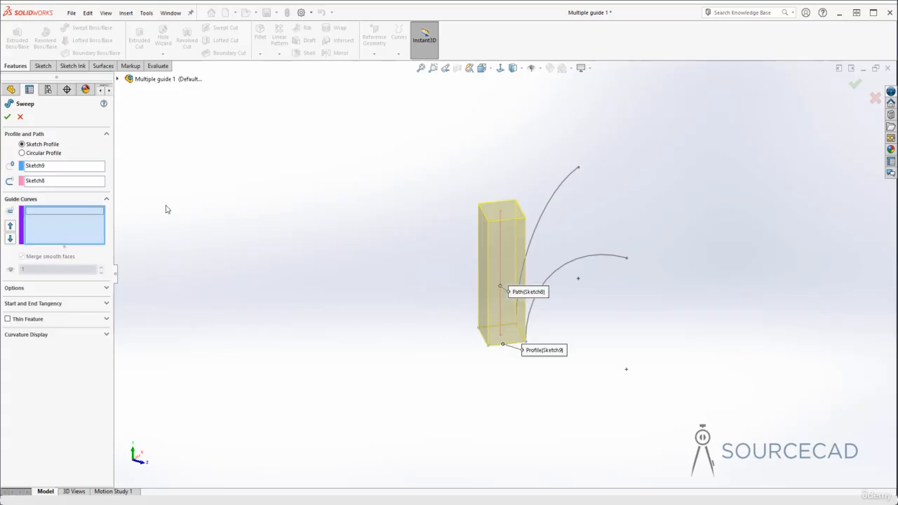
{"action": "left_click", "coordinate": [561, 201]}
{"action": "mouse_move", "coordinate": [595, 309]}
{"action": "middle_mouse_down"}
{"action": "mouse_move", "coordinate": [571, 286]}
{"action": "mouse_move", "coordinate": [445, 248]}
{"action": "mouse_move", "coordinate": [581, 293]}
{"action": "middle_mouse_up"}
{"action": "middle_click_drag", "start_coordinate": [614, 254], "coordinate": [460, 275]}
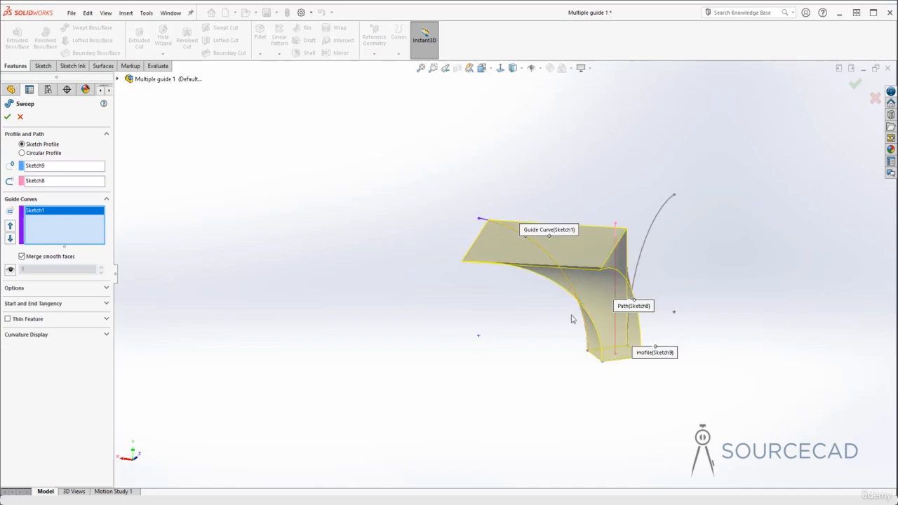
{"action": "middle_click_drag", "start_coordinate": [572, 319], "coordinate": [586, 284]}
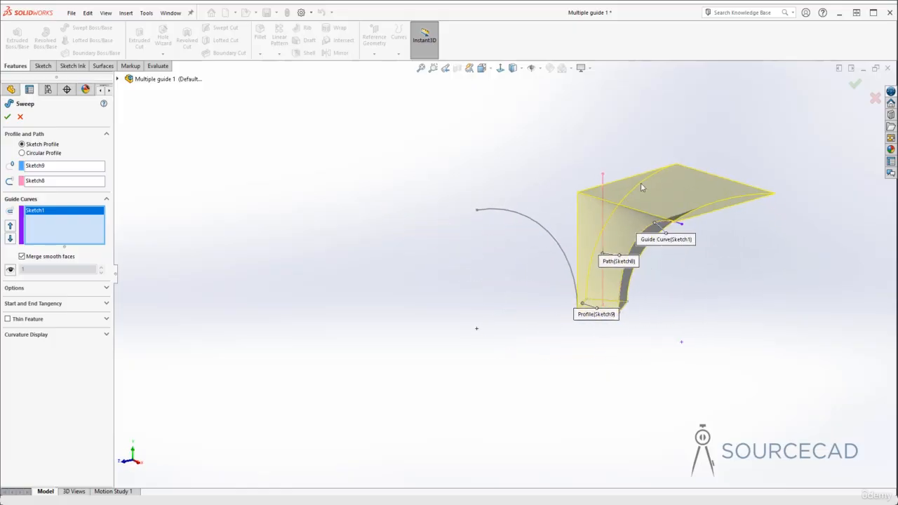
{"action": "mouse_move", "coordinate": [577, 231]}
{"action": "middle_mouse_down"}
{"action": "mouse_move", "coordinate": [564, 201]}
{"action": "mouse_move", "coordinate": [556, 211]}
{"action": "middle_mouse_up"}
{"action": "left_click", "coordinate": [508, 220]}
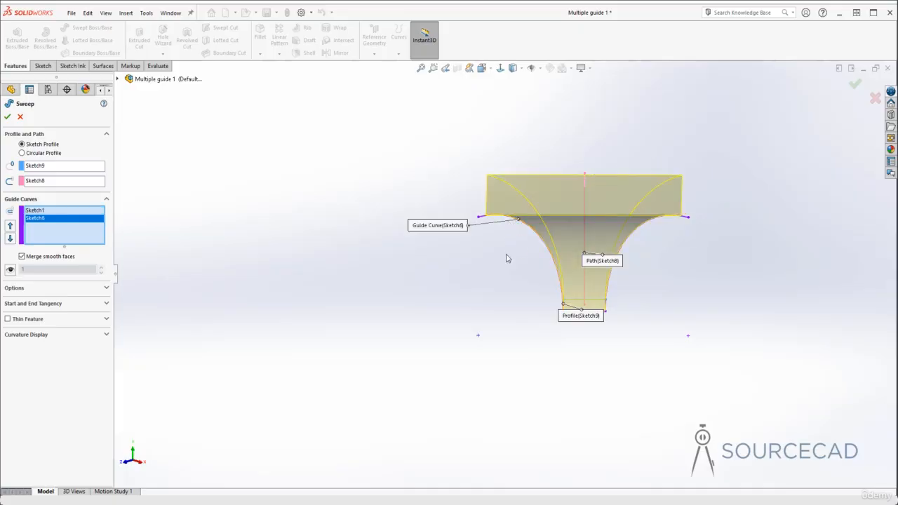
{"action": "middle_click_drag", "start_coordinate": [511, 272], "coordinate": [499, 233]}
{"action": "mouse_move", "coordinate": [648, 249]}
{"action": "middle_mouse_down"}
{"action": "mouse_move", "coordinate": [686, 245]}
{"action": "mouse_move", "coordinate": [622, 255]}
{"action": "mouse_move", "coordinate": [611, 232]}
{"action": "mouse_move", "coordinate": [575, 230]}
{"action": "mouse_move", "coordinate": [575, 213]}
{"action": "middle_mouse_up"}
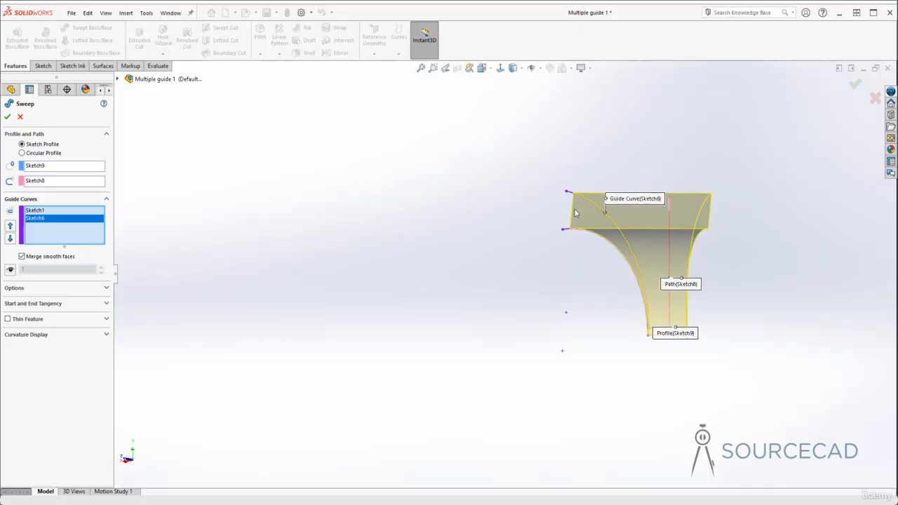
{"action": "middle_click_drag", "start_coordinate": [589, 262], "coordinate": [590, 234]}
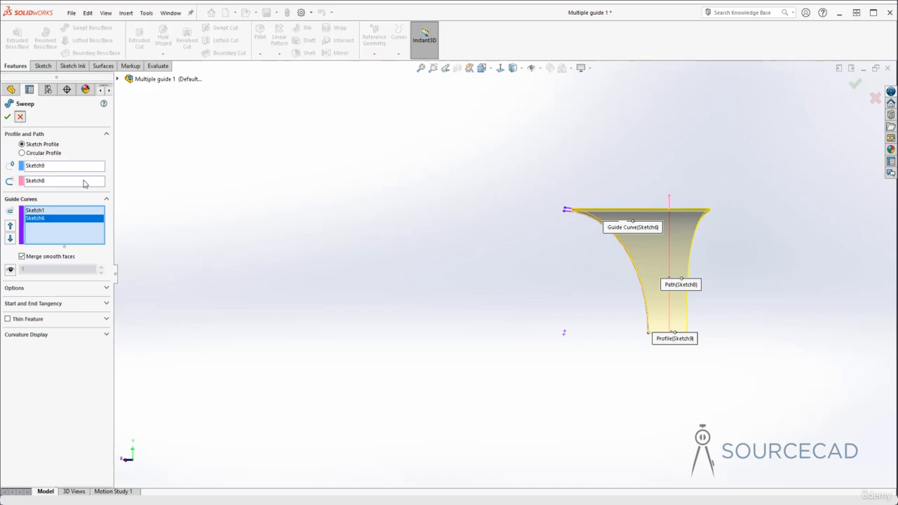
{"action": "key", "text": "Escape"}
Step: Delete the square profile sketch, Sketch9
{"action": "middle_click_drag", "start_coordinate": [576, 272], "coordinate": [646, 390]}
{"action": "left_click", "coordinate": [657, 356]}
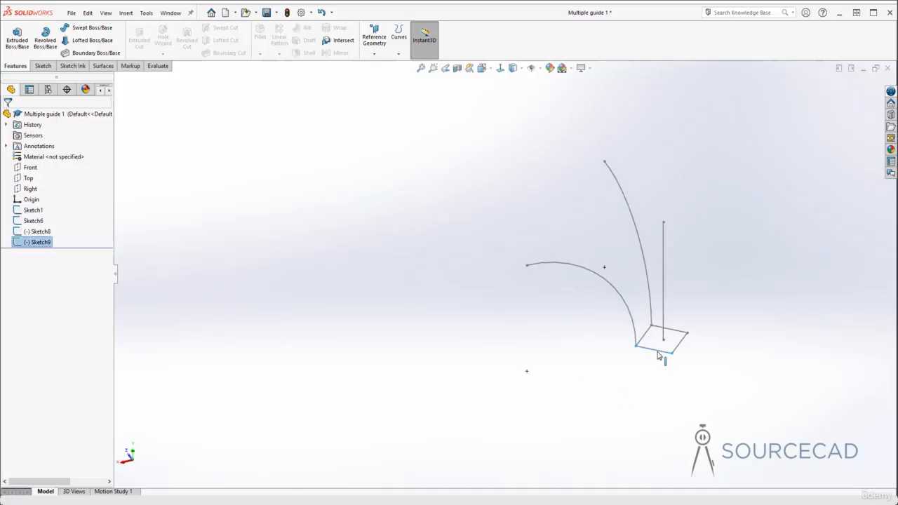
{"action": "right_click", "coordinate": [40, 244]}
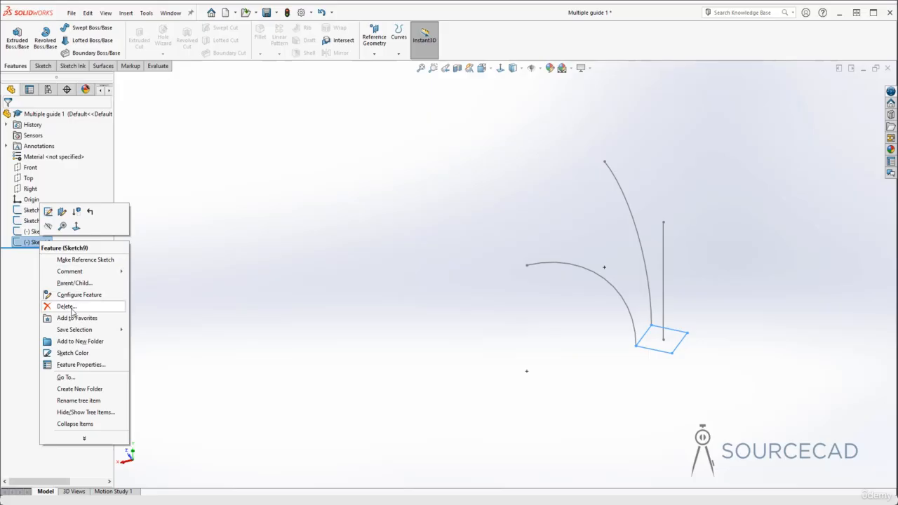
{"action": "left_click", "coordinate": [70, 308]}
{"action": "left_click", "coordinate": [507, 210]}
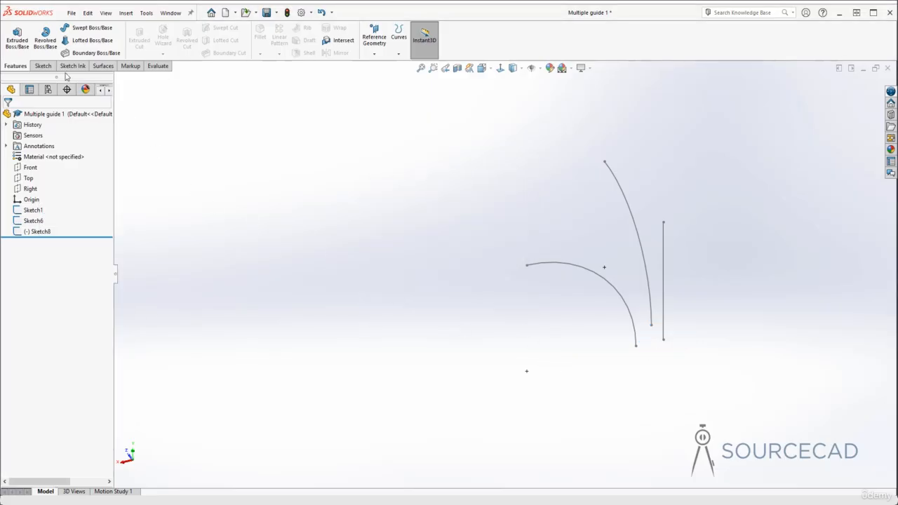
Step: Sketch a three-point arc of about 52 mm radius on the Right plane, opposite the existing arc across the vertical path line
{"action": "left_click", "coordinate": [43, 65]}
{"action": "left_click", "coordinate": [13, 35]}
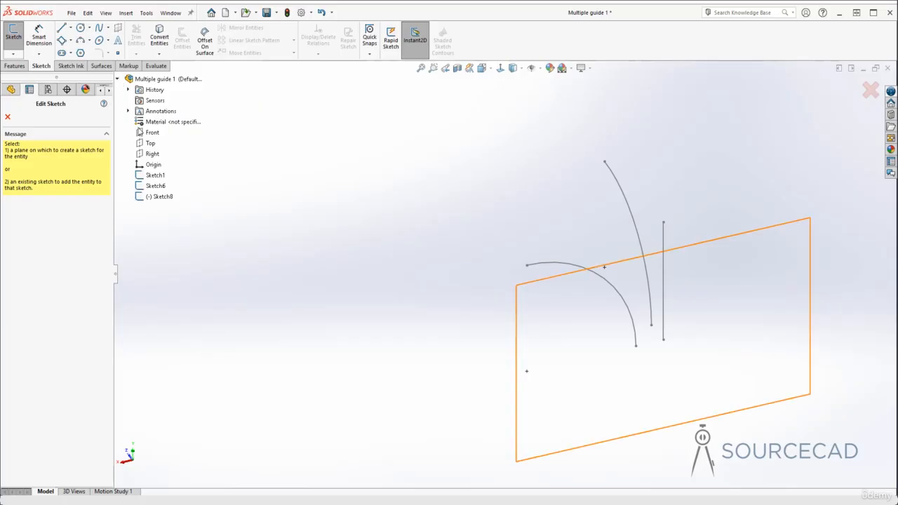
{"action": "left_click", "coordinate": [139, 132]}
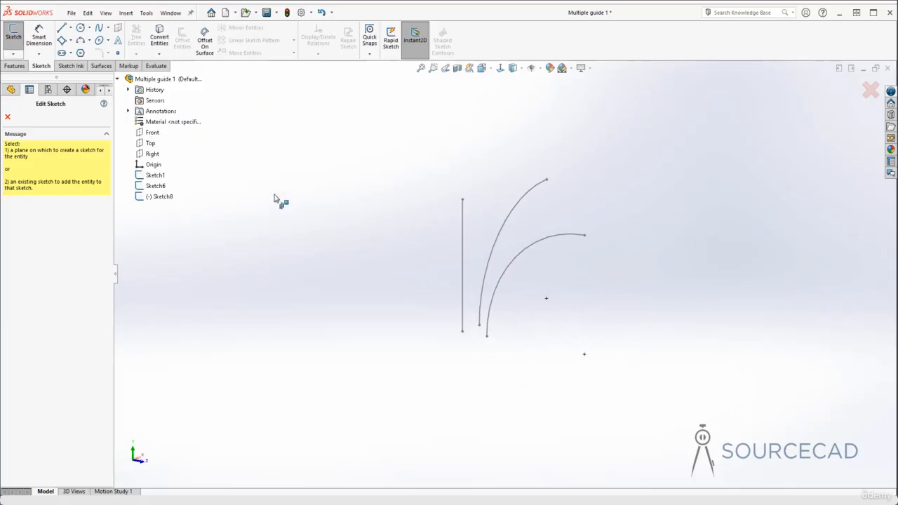
{"action": "left_click", "coordinate": [152, 154]}
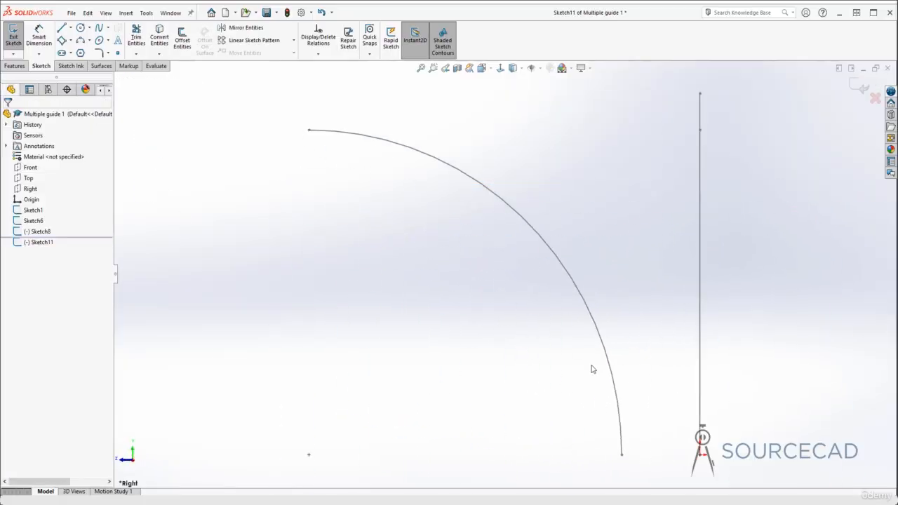
{"action": "scroll", "coordinate": [504, 277], "scroll_direction": "up", "scroll_amount": 5}
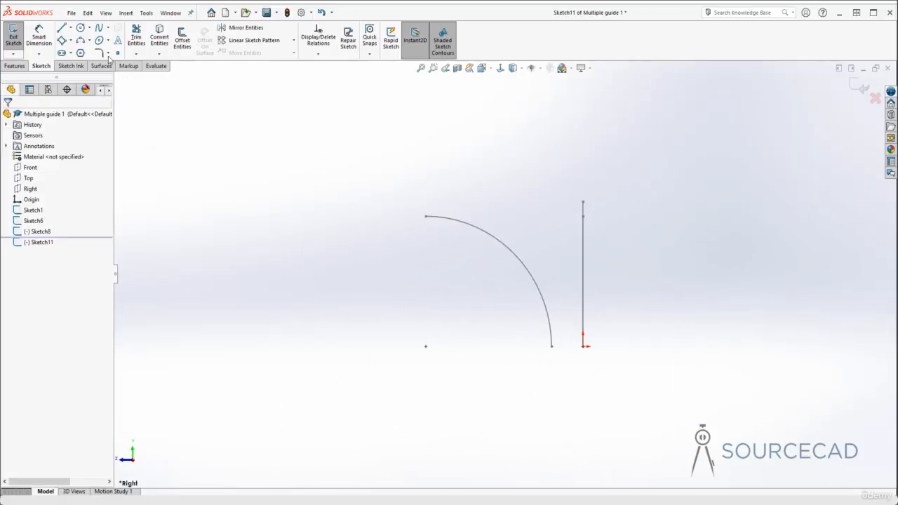
{"action": "left_click", "coordinate": [82, 40]}
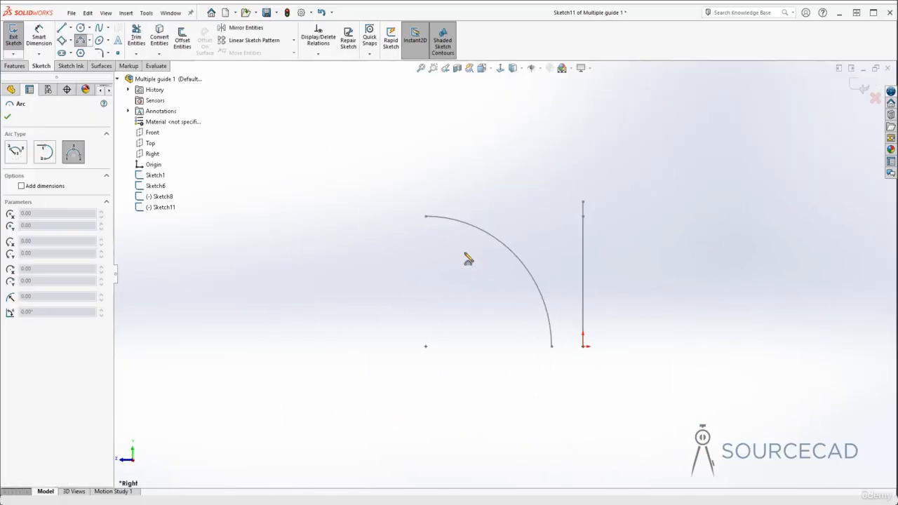
{"action": "left_click", "coordinate": [625, 346]}
{"action": "left_click", "coordinate": [731, 215]}
{"action": "left_click", "coordinate": [648, 256]}
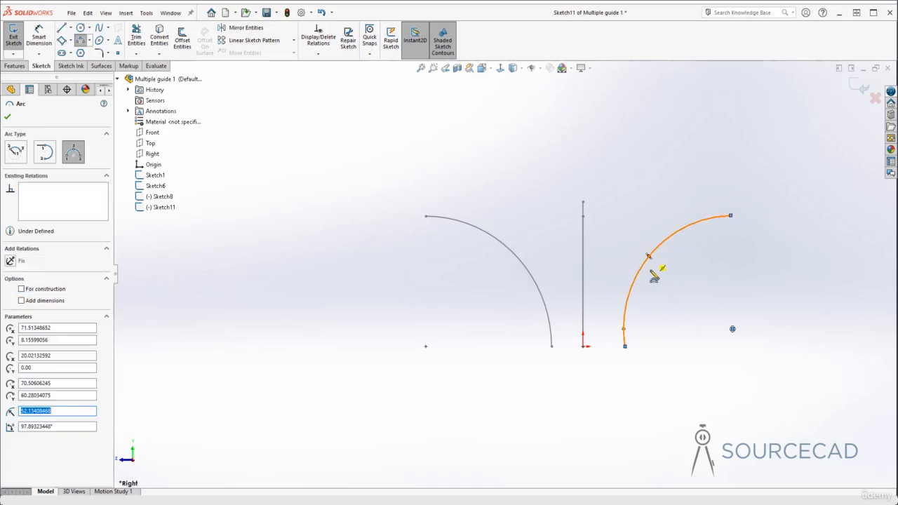
{"action": "key", "text": "Escape"}
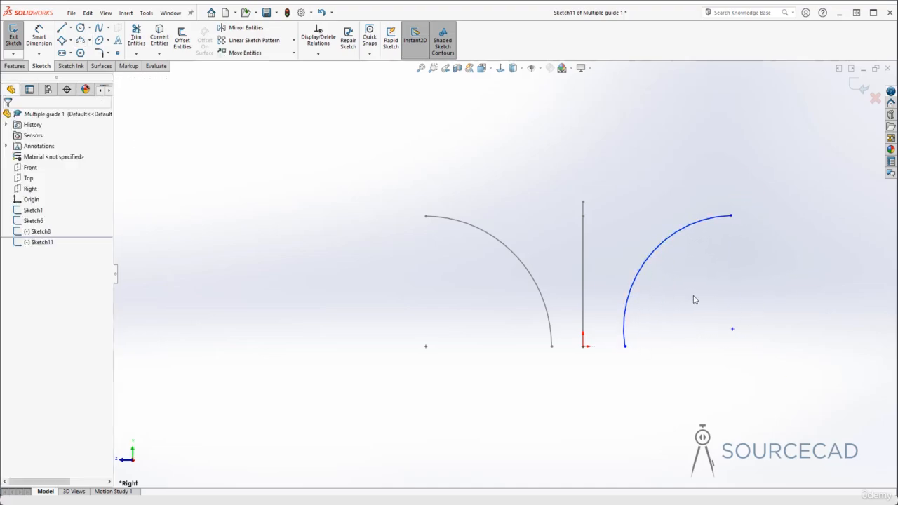
Step: Dimension the new arc's radius as 60 mm
{"action": "key", "text": "d"}
{"action": "left_click", "coordinate": [659, 246]}
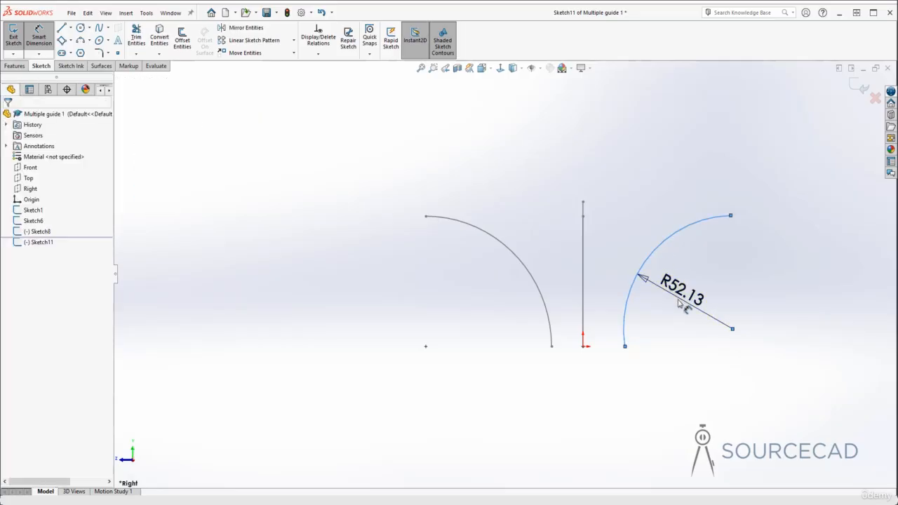
{"action": "left_click", "coordinate": [678, 301]}
{"action": "type", "text": "60"}
{"action": "key", "text": "Return"}
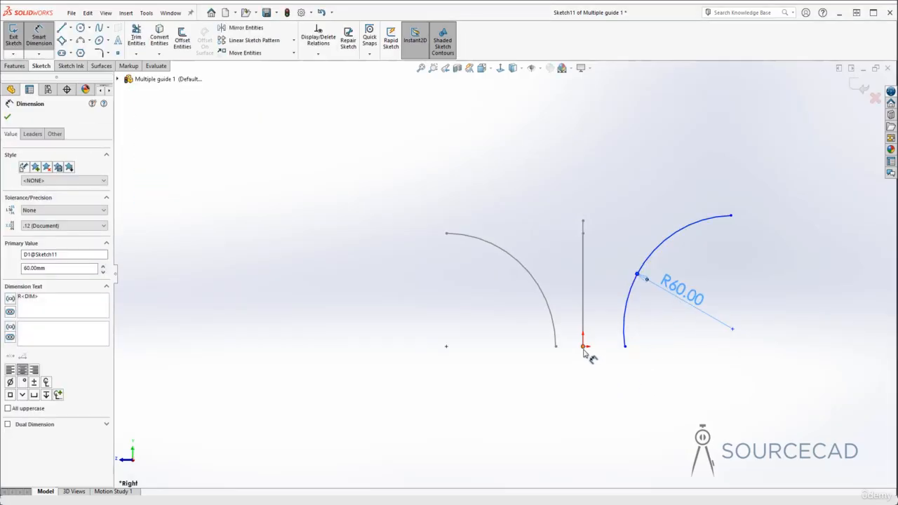
Step: Dimension the horizontal distance from the origin to the new arc's centre as 75 mm
{"action": "left_click", "coordinate": [584, 350]}
{"action": "left_click", "coordinate": [732, 329]}
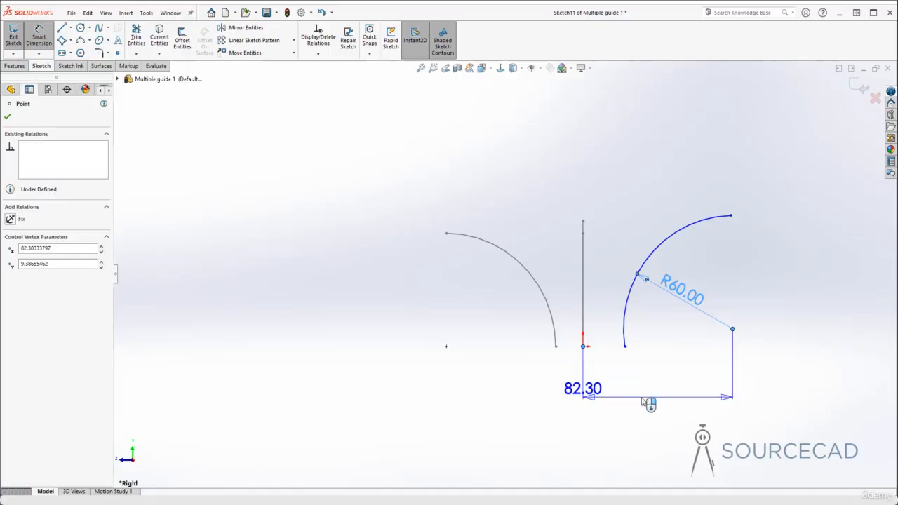
{"action": "left_click", "coordinate": [647, 400]}
{"action": "type", "text": "75"}
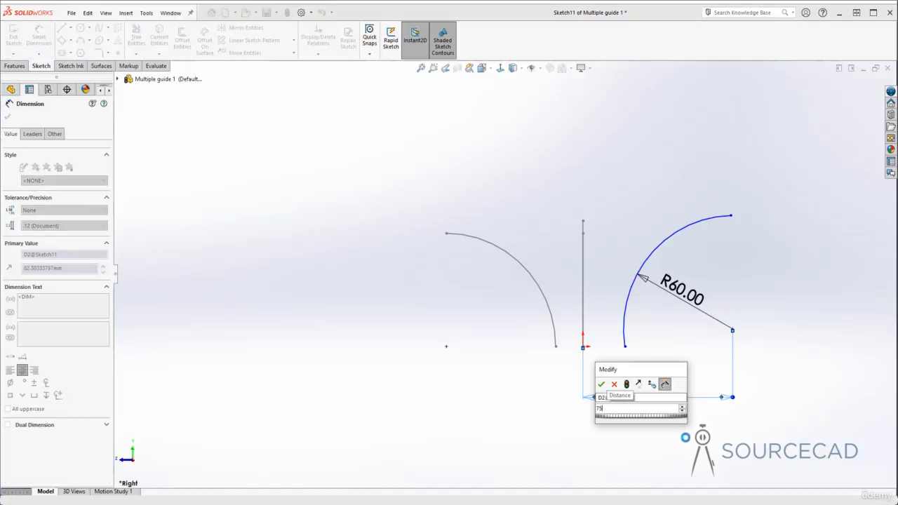
{"action": "key", "text": "Return"}
{"action": "key", "text": "Escape"}
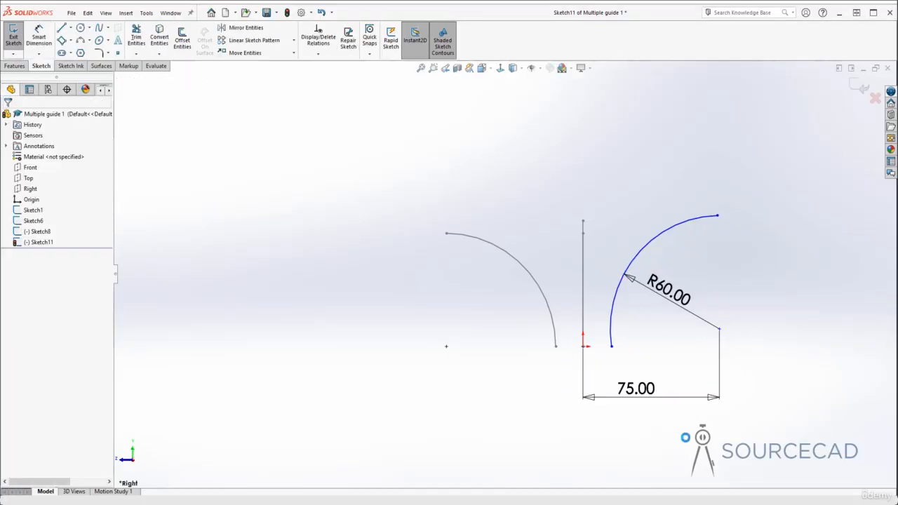
Step: Add a Horizontal relation between the arc's lower endpoint, its centre and the origin
{"action": "left_click", "coordinate": [611, 347]}
{"action": "left_click", "coordinate": [719, 329], "text": "ctrl"}
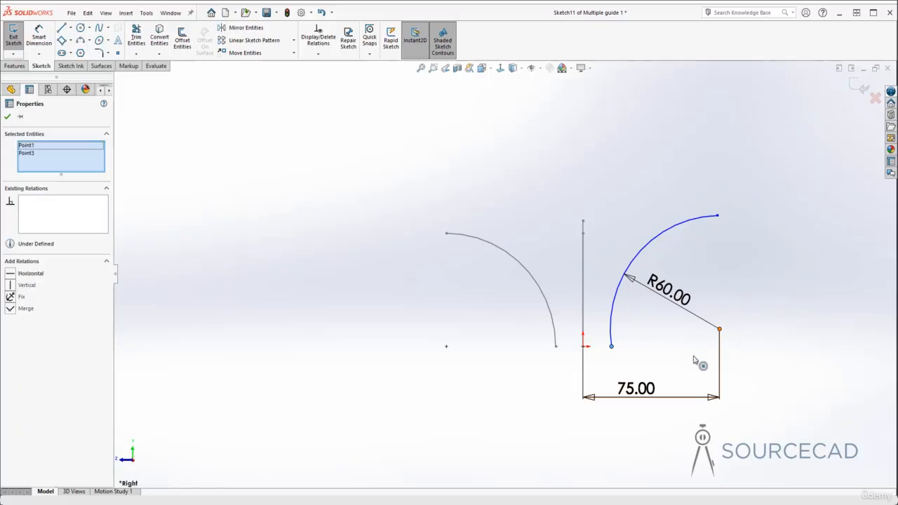
{"action": "left_click", "coordinate": [583, 346], "text": "ctrl"}
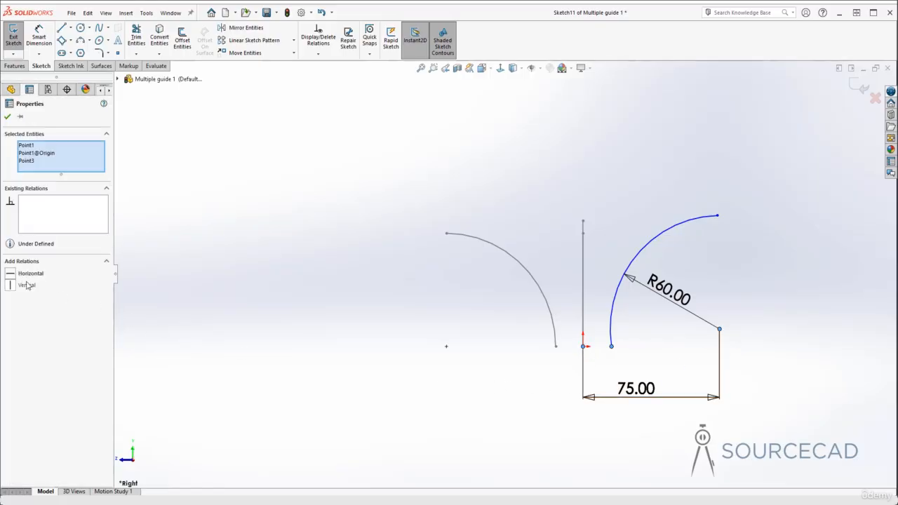
{"action": "left_click", "coordinate": [12, 275]}
{"action": "left_click", "coordinate": [351, 335]}
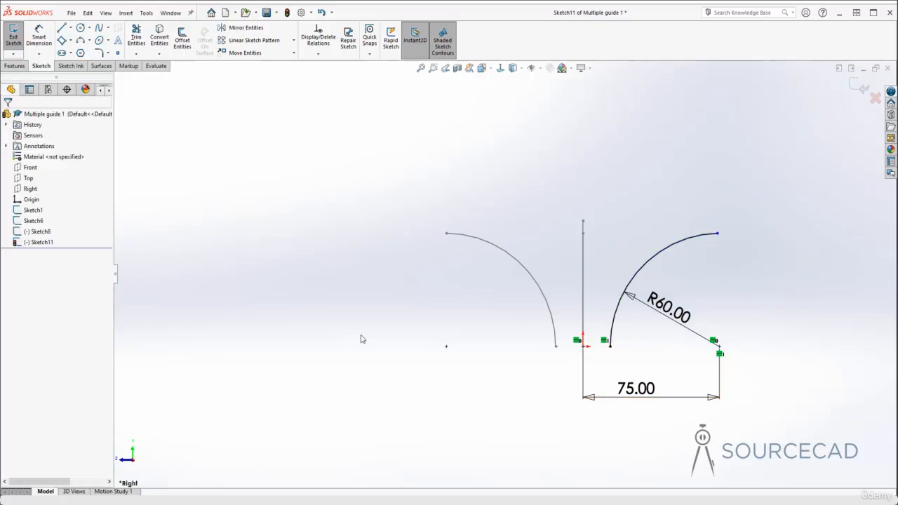
Step: Add a Vertical relation between the arc's upper endpoint and its centre
{"action": "left_click", "coordinate": [716, 233]}
{"action": "left_click", "coordinate": [720, 348], "text": "ctrl"}
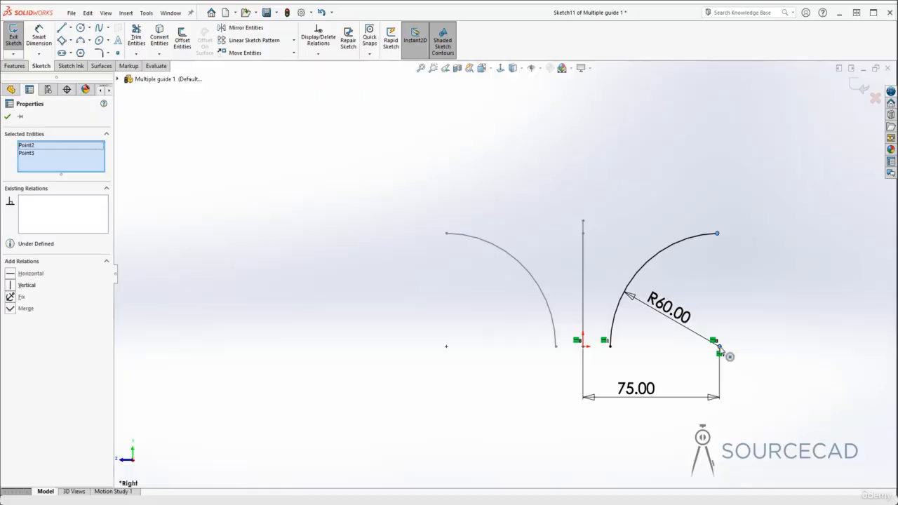
{"action": "left_click", "coordinate": [817, 317]}
{"action": "left_click", "coordinate": [766, 240]}
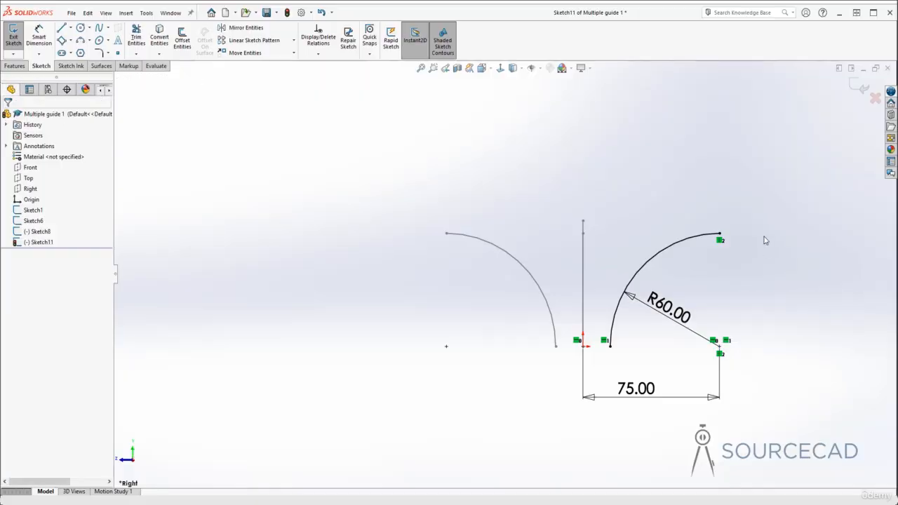
Step: Try to dimension the distance between the origin and the arc's lower endpoint, and discard the extra dimension
{"action": "key", "text": "d"}
{"action": "left_click", "coordinate": [610, 347]}
{"action": "left_click", "coordinate": [583, 348]}
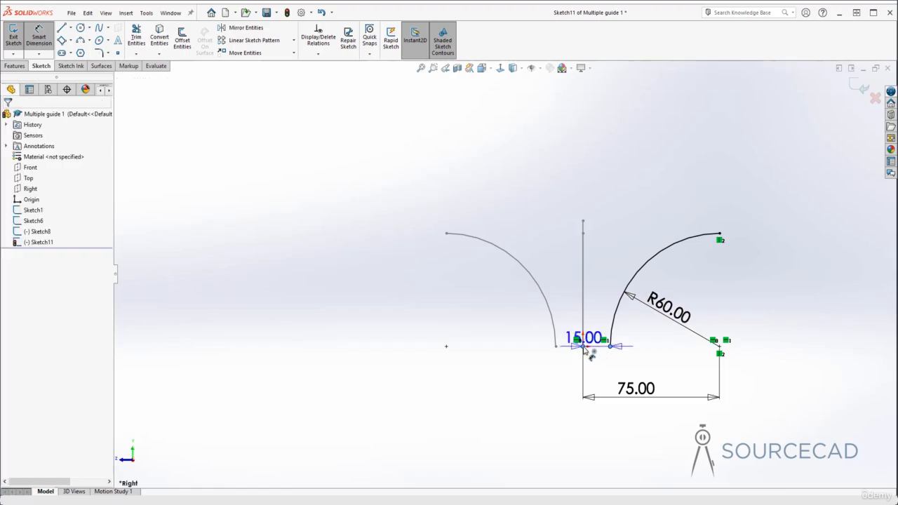
{"action": "left_click", "coordinate": [600, 367]}
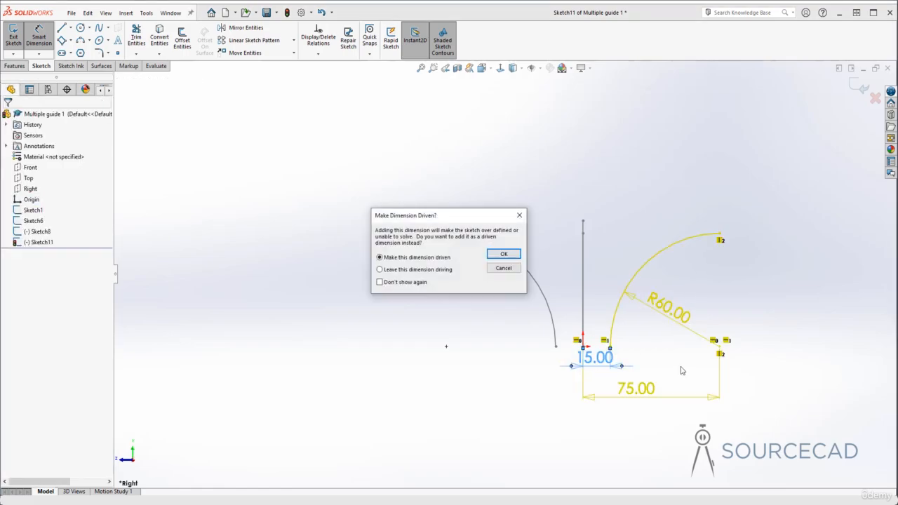
{"action": "left_click", "coordinate": [504, 270]}
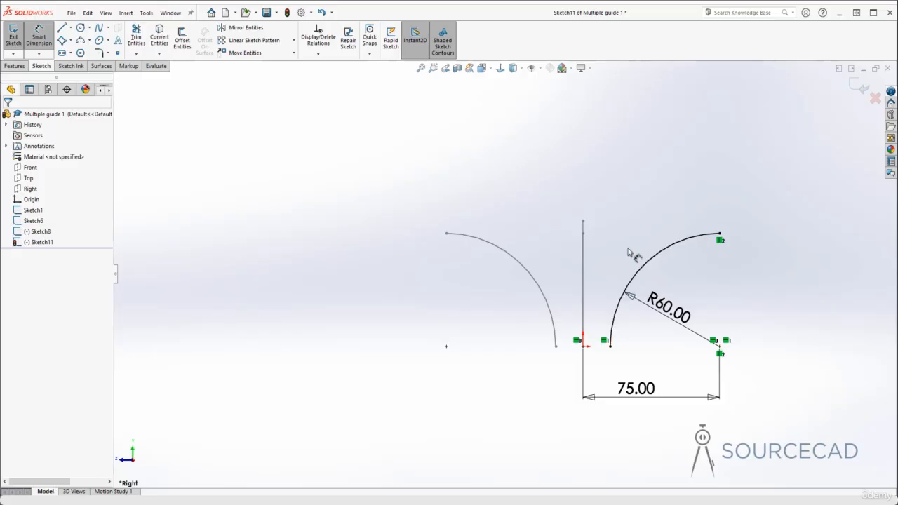
{"action": "key", "text": "Escape"}
Step: Finish the current arc sketch and start a new sketch on the Front plane
{"action": "mouse_move", "coordinate": [629, 253]}
{"action": "middle_mouse_down"}
{"action": "mouse_move", "coordinate": [627, 227]}
{"action": "mouse_move", "coordinate": [605, 263]}
{"action": "mouse_move", "coordinate": [615, 264]}
{"action": "mouse_move", "coordinate": [565, 246]}
{"action": "middle_mouse_up"}
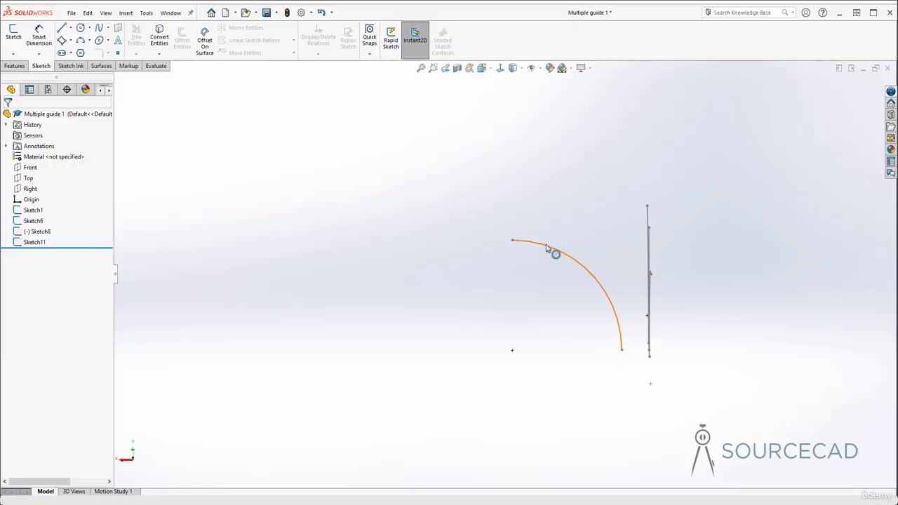
{"action": "left_click", "coordinate": [13, 35]}
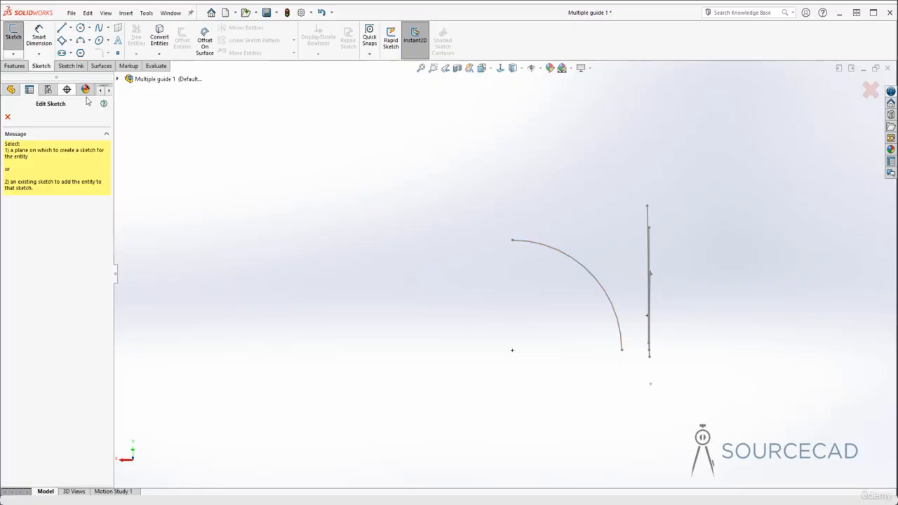
{"action": "left_click", "coordinate": [117, 82]}
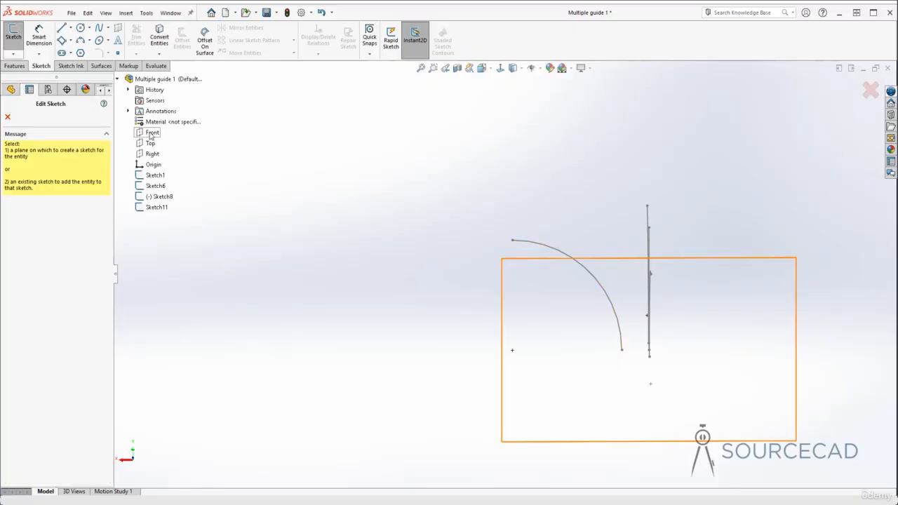
{"action": "left_click", "coordinate": [150, 132]}
{"action": "scroll", "coordinate": [519, 288], "scroll_direction": "up", "scroll_amount": 5}
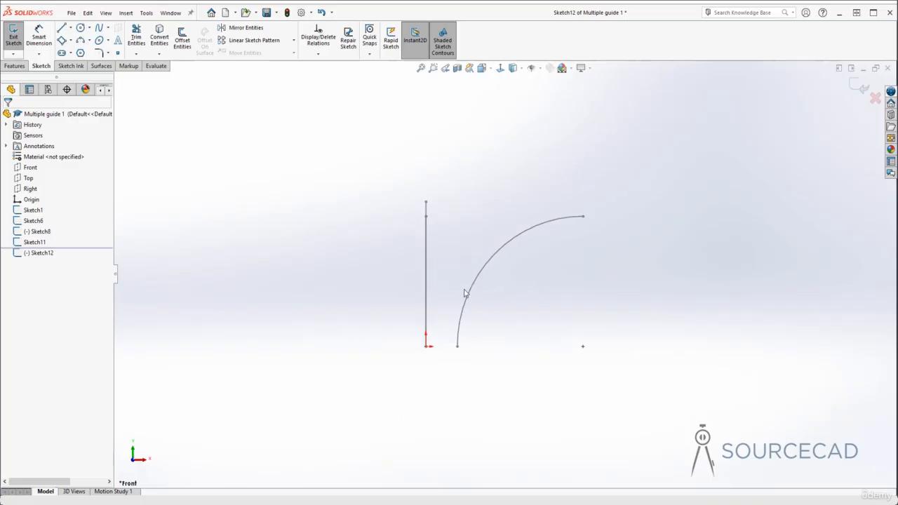
Step: Sketch a three-point arc of about 65 mm radius left of the vertical path, opposite the existing guide arc
{"action": "left_click", "coordinate": [80, 40]}
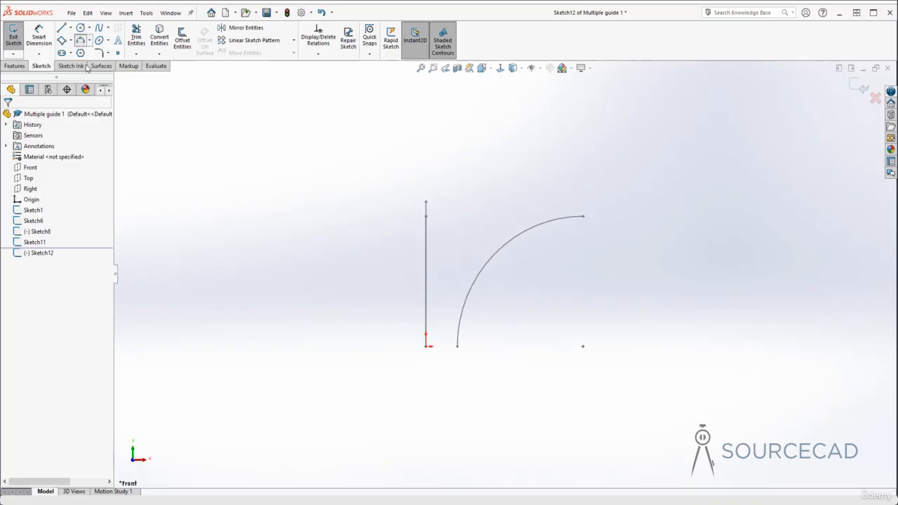
{"action": "left_click", "coordinate": [372, 346]}
{"action": "left_click", "coordinate": [280, 215]}
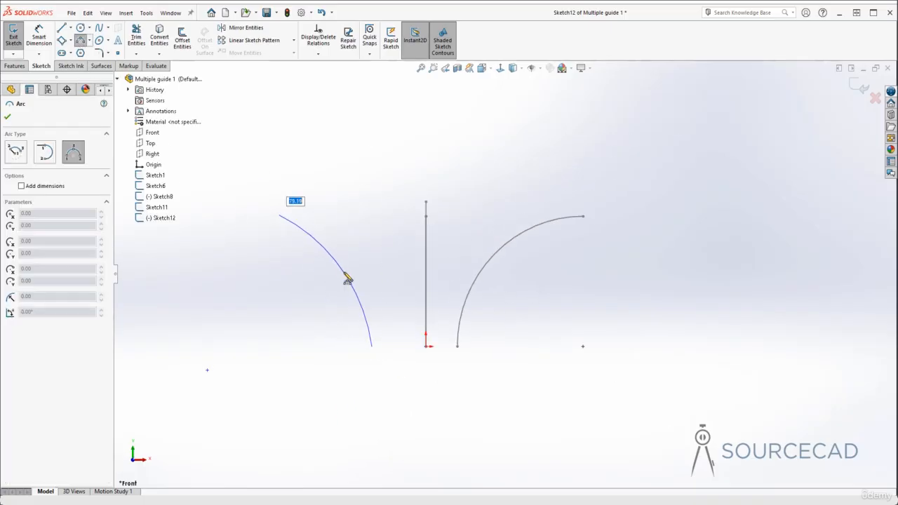
{"action": "left_click", "coordinate": [348, 275]}
{"action": "key", "text": "Escape"}
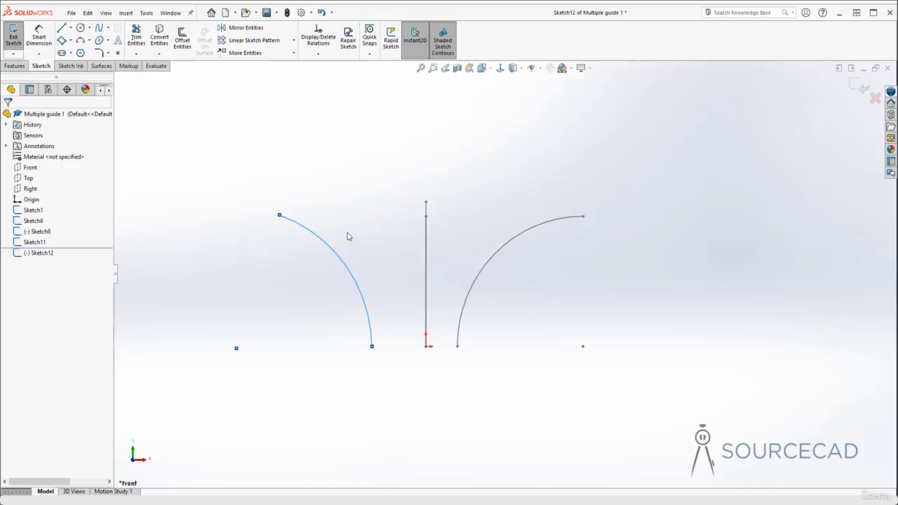
Step: Dimension the new arc's radius as 60 mm
{"action": "key", "text": "d"}
{"action": "left_click", "coordinate": [327, 244]}
{"action": "left_click", "coordinate": [323, 309]}
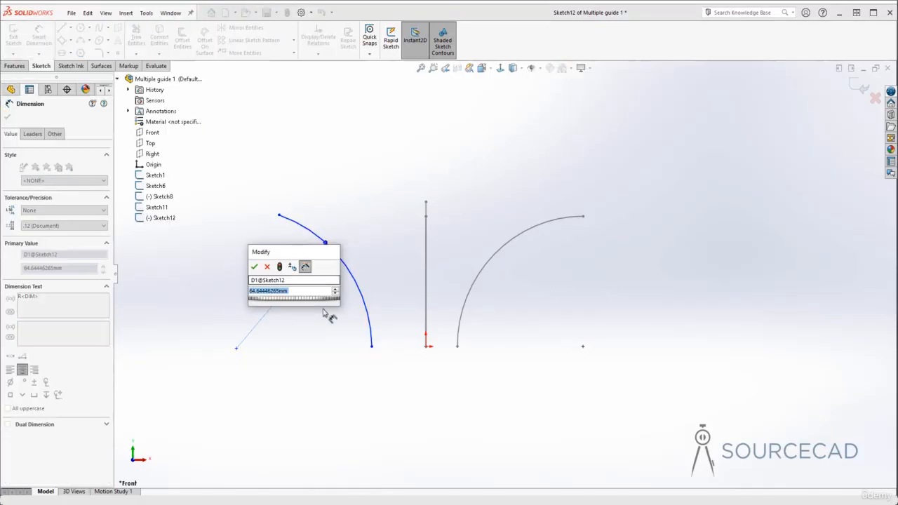
{"action": "type", "text": "60"}
{"action": "key", "text": "Return"}
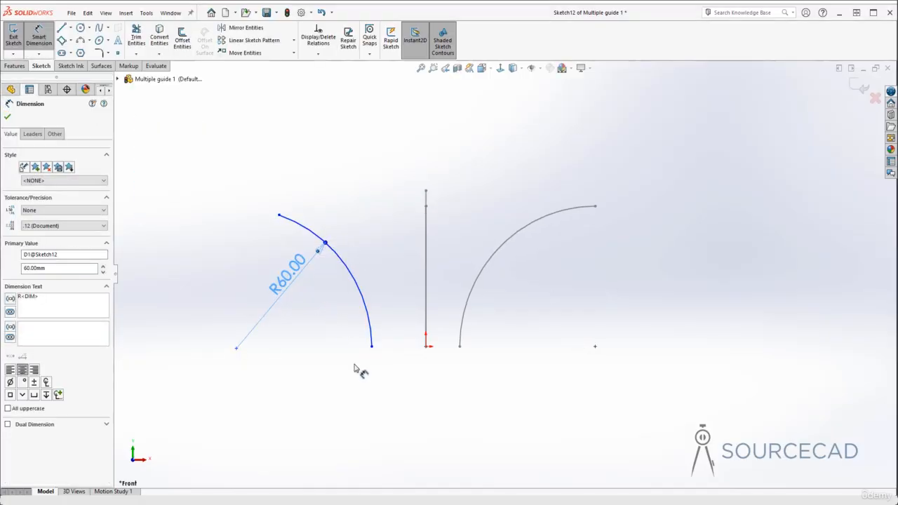
{"action": "key", "text": "Escape"}
Step: Add a Horizontal relation between the left arc's centre, its lower endpoint and the origin
{"action": "left_click", "coordinate": [237, 348]}
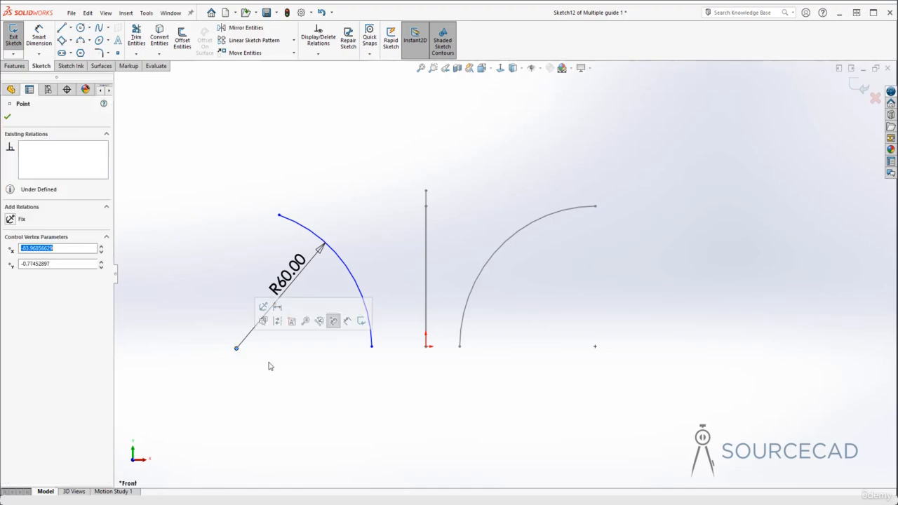
{"action": "left_click", "coordinate": [371, 346], "text": "ctrl"}
{"action": "left_click", "coordinate": [426, 346], "text": "ctrl"}
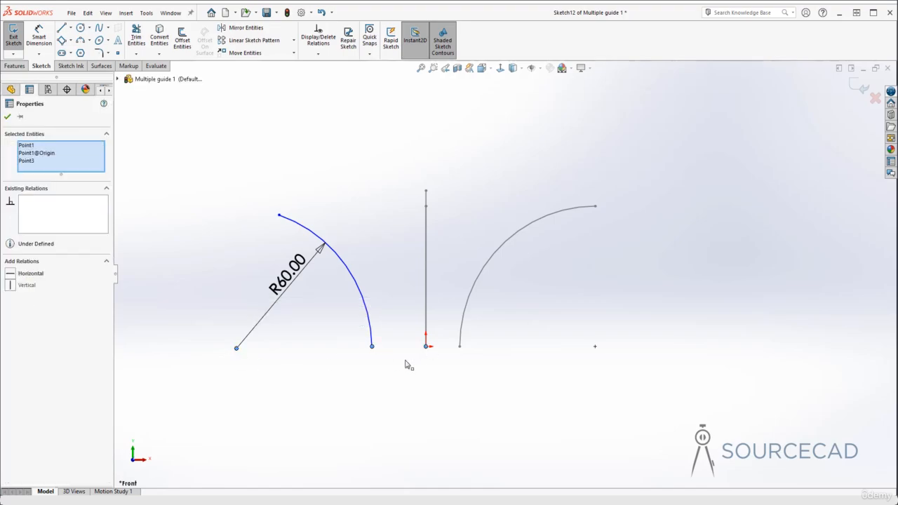
{"action": "left_click", "coordinate": [30, 273]}
{"action": "left_click", "coordinate": [196, 295]}
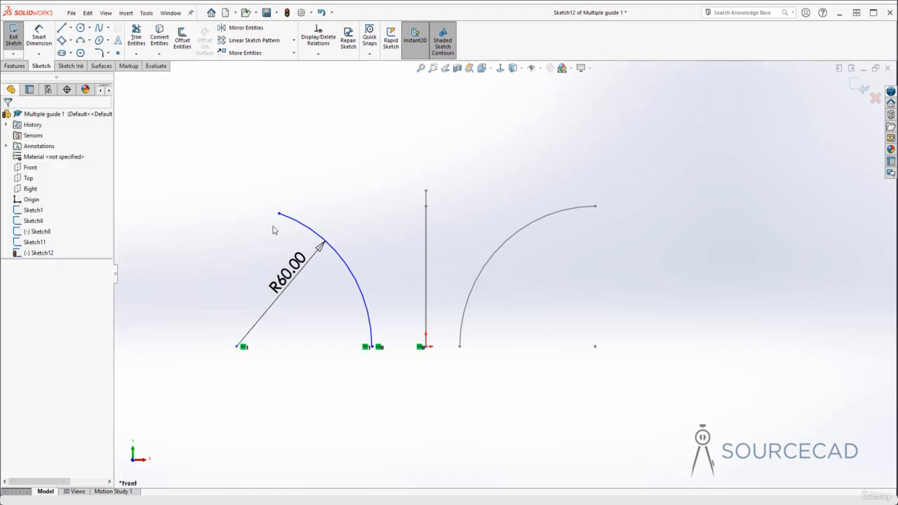
Step: Add a Vertical relation between the left arc's upper endpoint and its centre
{"action": "left_click", "coordinate": [279, 214]}
{"action": "left_click", "coordinate": [237, 347], "text": "ctrl"}
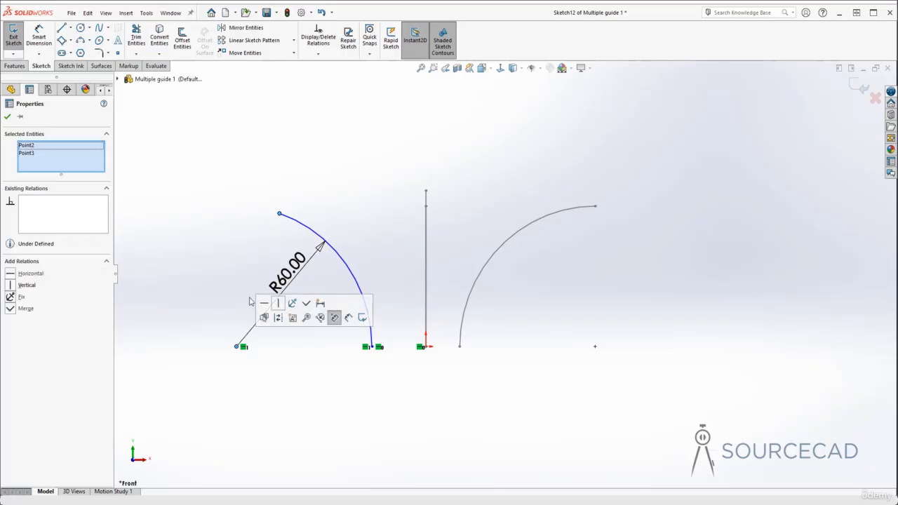
{"action": "left_click", "coordinate": [278, 304]}
{"action": "left_click", "coordinate": [314, 396]}
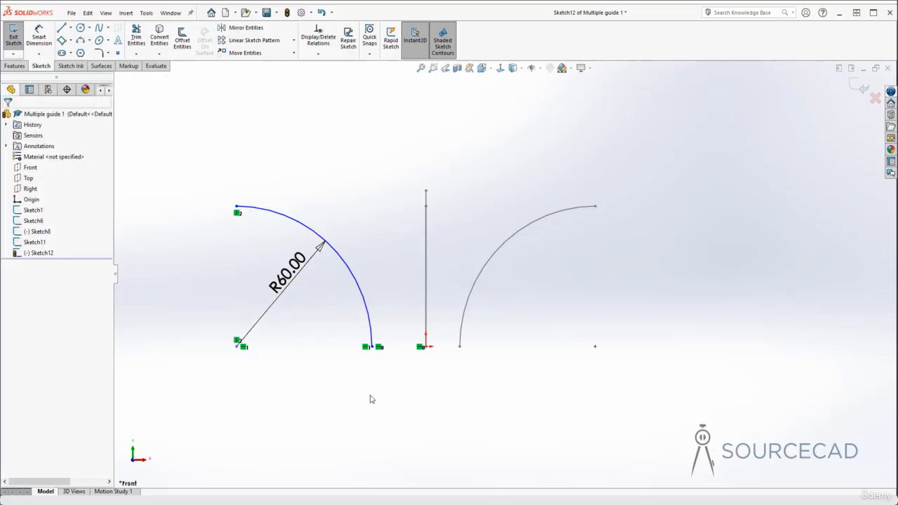
Step: Dimension the horizontal distance from the left arc's centre to the origin as 75 mm
{"action": "left_click", "coordinate": [237, 346]}
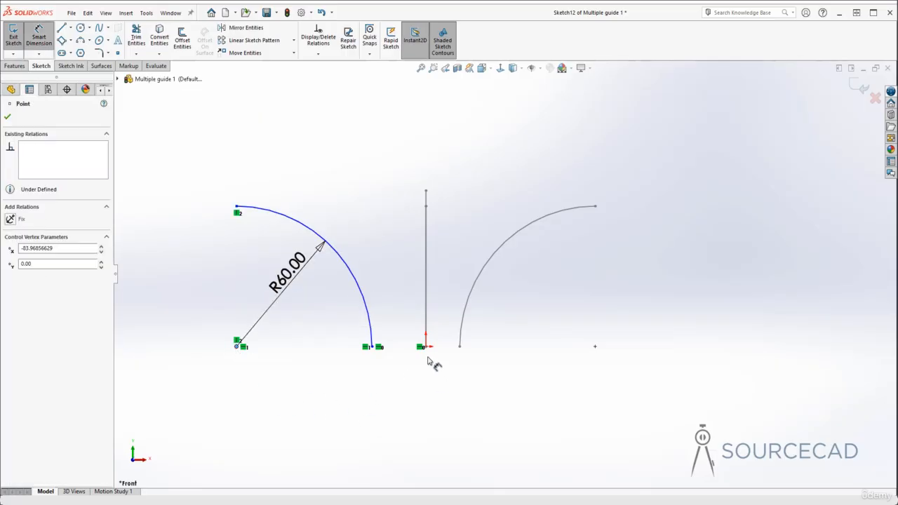
{"action": "left_click", "coordinate": [426, 349]}
{"action": "left_click", "coordinate": [435, 467]}
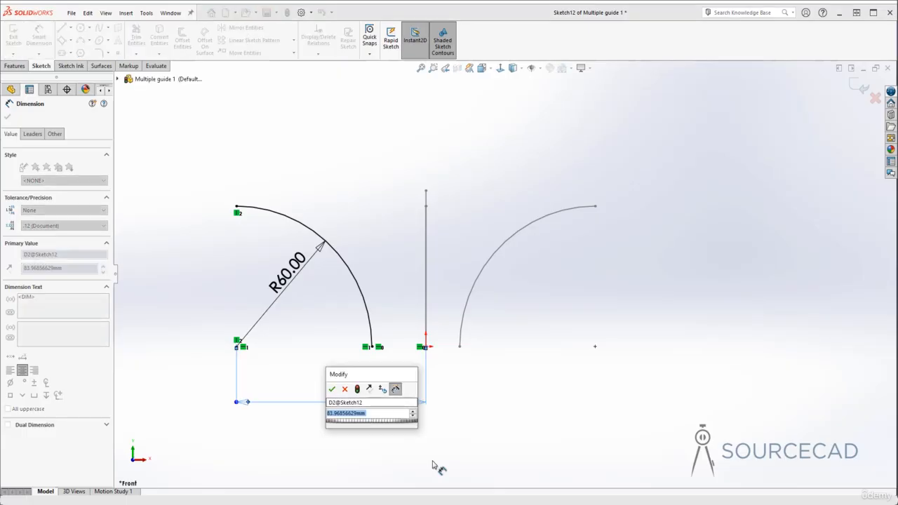
{"action": "type", "text": "75"}
{"action": "key", "text": "Return"}
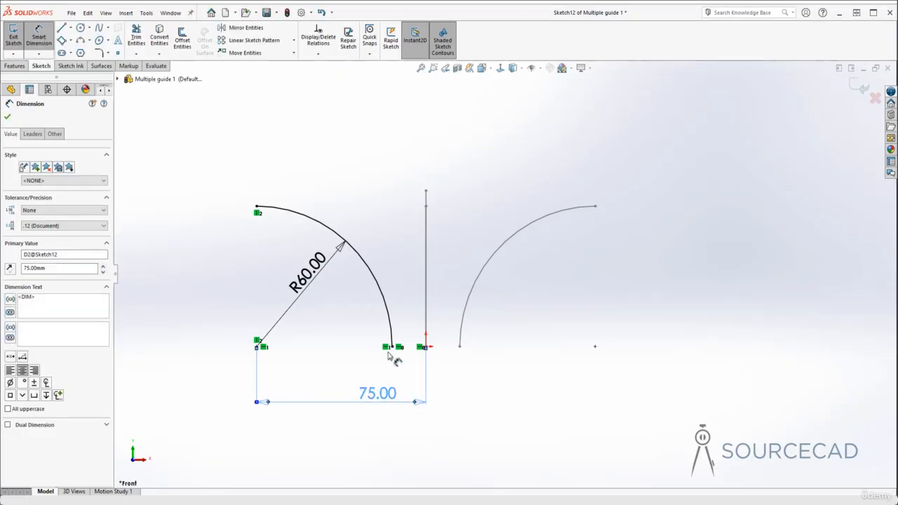
{"action": "left_click", "coordinate": [415, 364]}
Step: Try to dimension the distance between the left arc's lower endpoint and the origin, and discard the extra dimension
{"action": "left_click", "coordinate": [392, 347]}
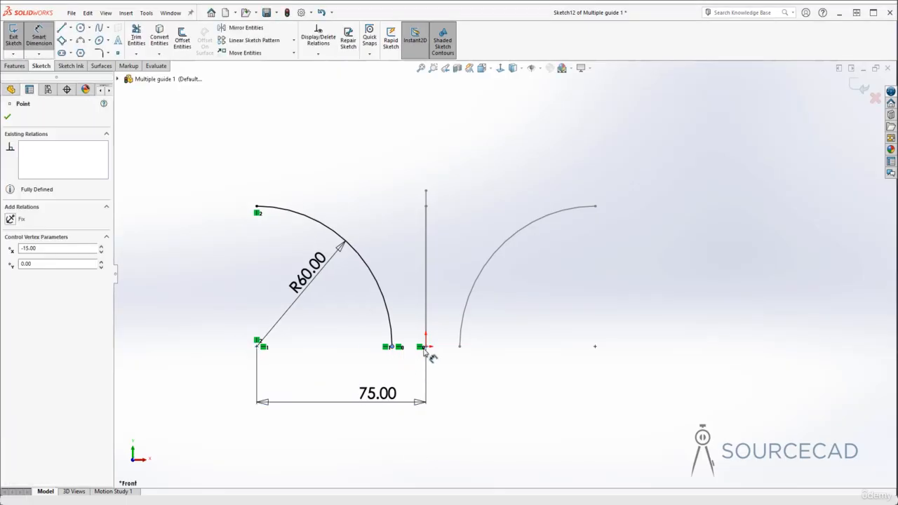
{"action": "left_click", "coordinate": [426, 348]}
{"action": "left_click", "coordinate": [408, 366]}
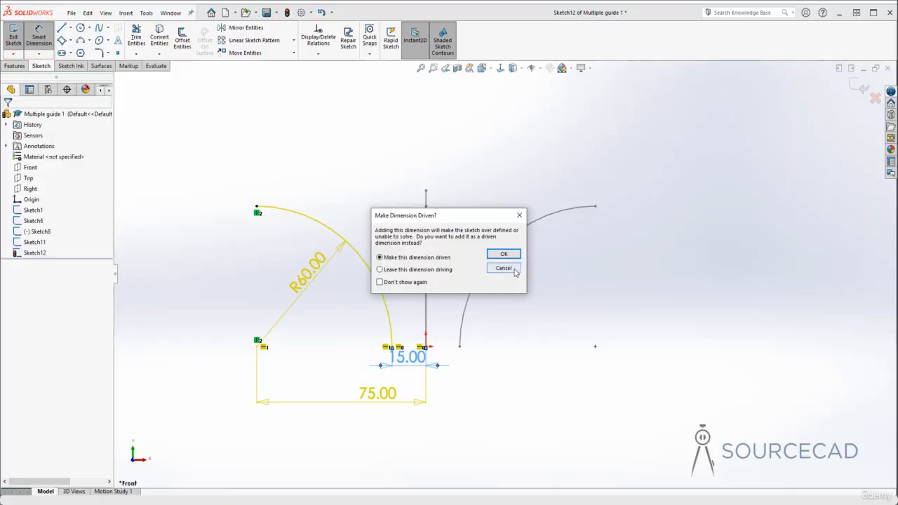
{"action": "left_click", "coordinate": [512, 270]}
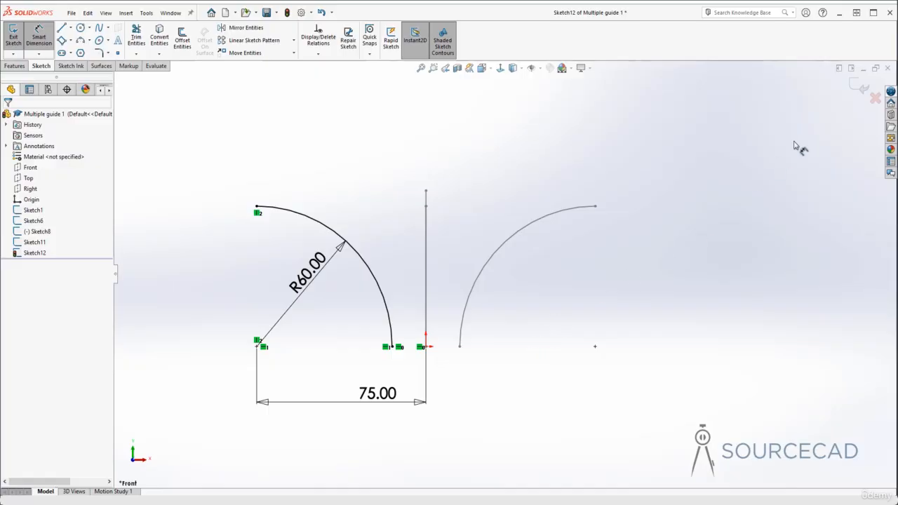
Step: Finish the arc sketch and start a 3 Point Corner Rectangle in a new sketch on the Top plane
{"action": "mouse_move", "coordinate": [491, 192]}
{"action": "middle_mouse_down"}
{"action": "mouse_move", "coordinate": [386, 226]}
{"action": "mouse_move", "coordinate": [334, 226]}
{"action": "mouse_move", "coordinate": [458, 253]}
{"action": "mouse_move", "coordinate": [434, 273]}
{"action": "middle_mouse_up"}
{"action": "middle_click_drag", "start_coordinate": [489, 350], "coordinate": [468, 360]}
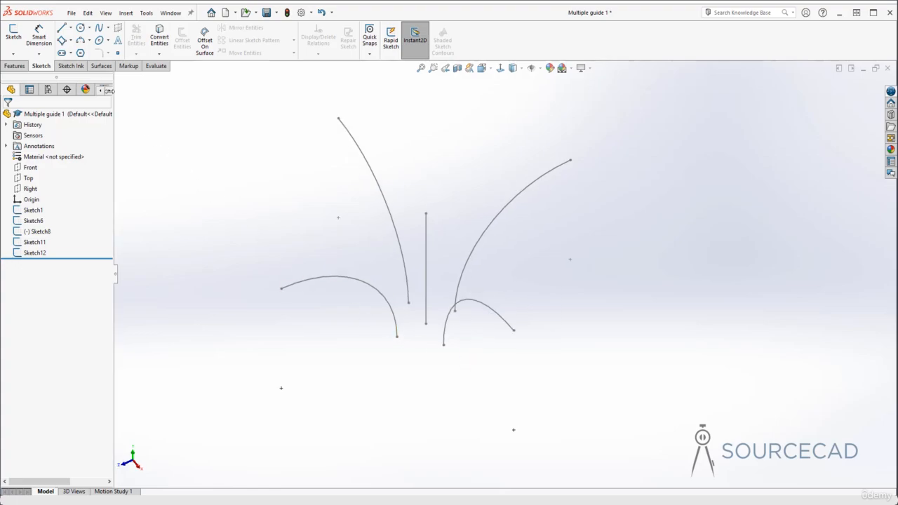
{"action": "left_click", "coordinate": [70, 40]}
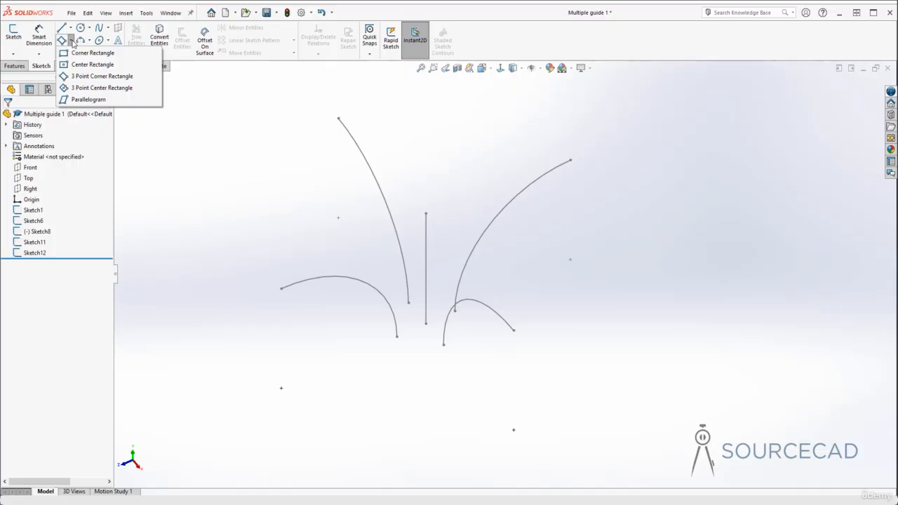
{"action": "left_click", "coordinate": [103, 77]}
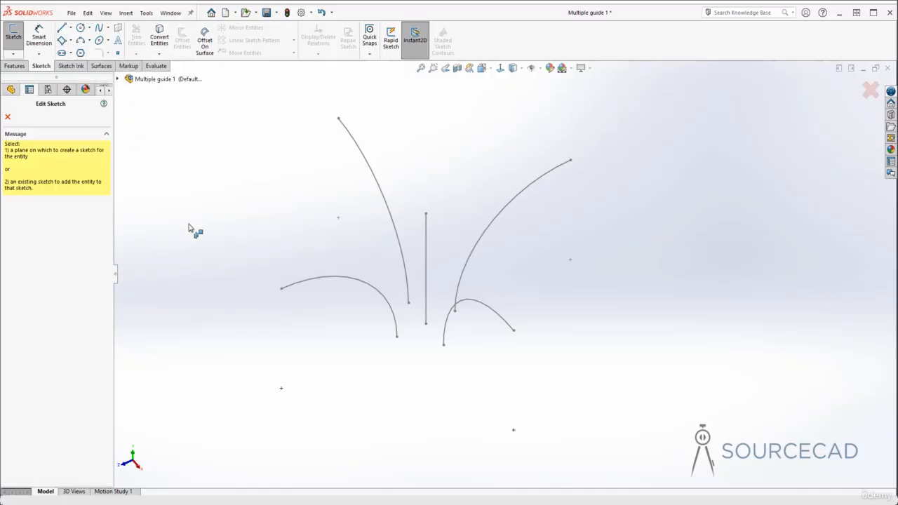
{"action": "left_click", "coordinate": [119, 79]}
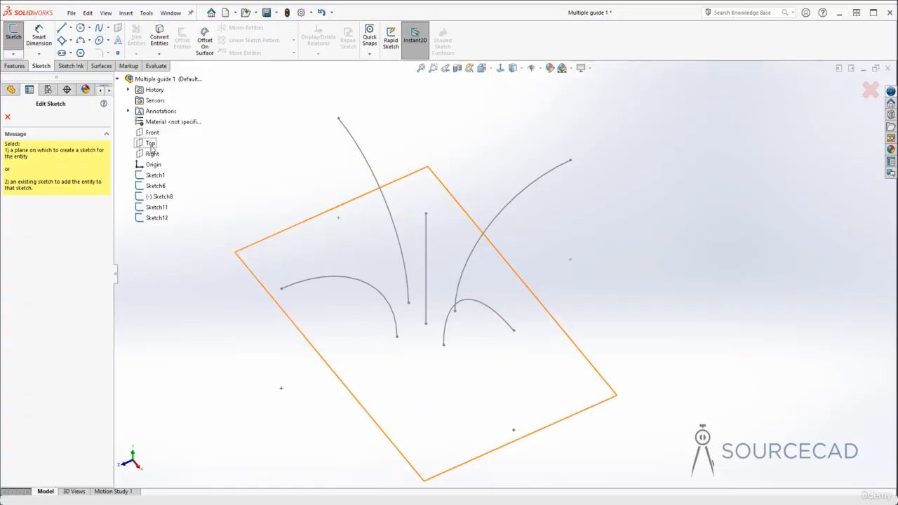
{"action": "left_click", "coordinate": [149, 145]}
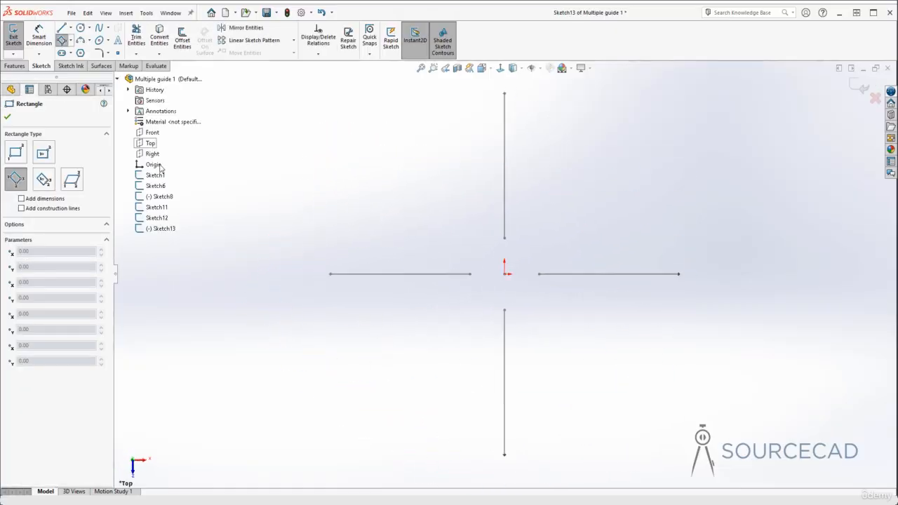
Step: Draw a square profile with sides of about 21 mm around the origin, placing its corners at the guide arcs' lower endpoints
{"action": "left_click", "coordinate": [470, 273]}
{"action": "left_click", "coordinate": [503, 240]}
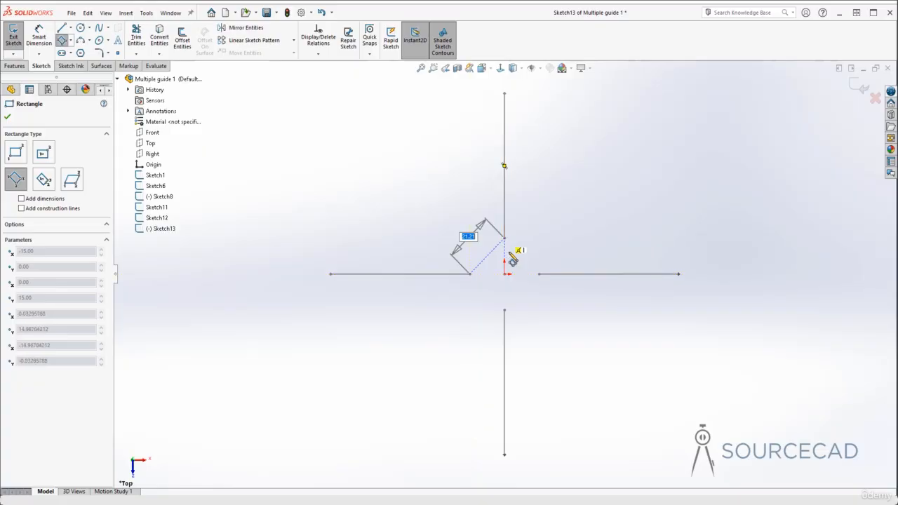
{"action": "left_click", "coordinate": [539, 273]}
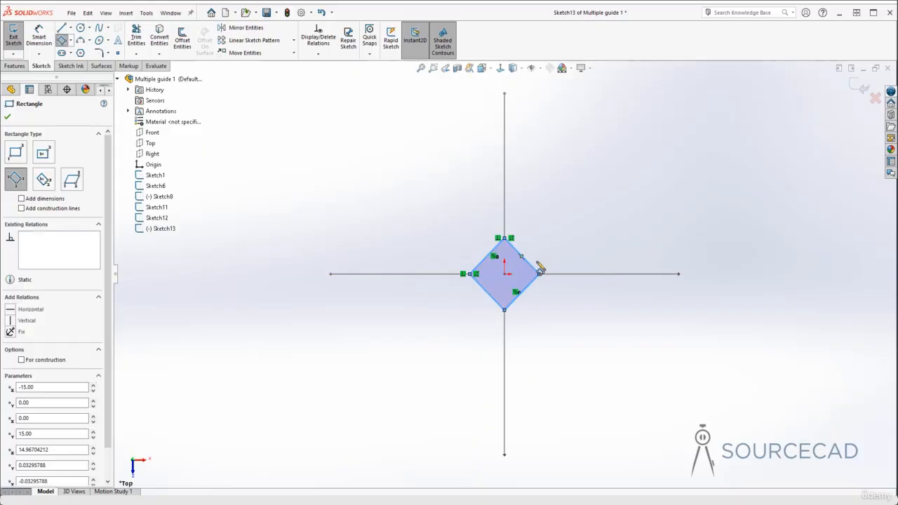
{"action": "key", "text": "Escape"}
Step: Add a Coincident relation between the square's loose front corner and the lower endpoint of the nearest guide arc
{"action": "mouse_move", "coordinate": [505, 336]}
{"action": "middle_mouse_down"}
{"action": "mouse_move", "coordinate": [538, 240]}
{"action": "mouse_move", "coordinate": [522, 336]}
{"action": "middle_mouse_up"}
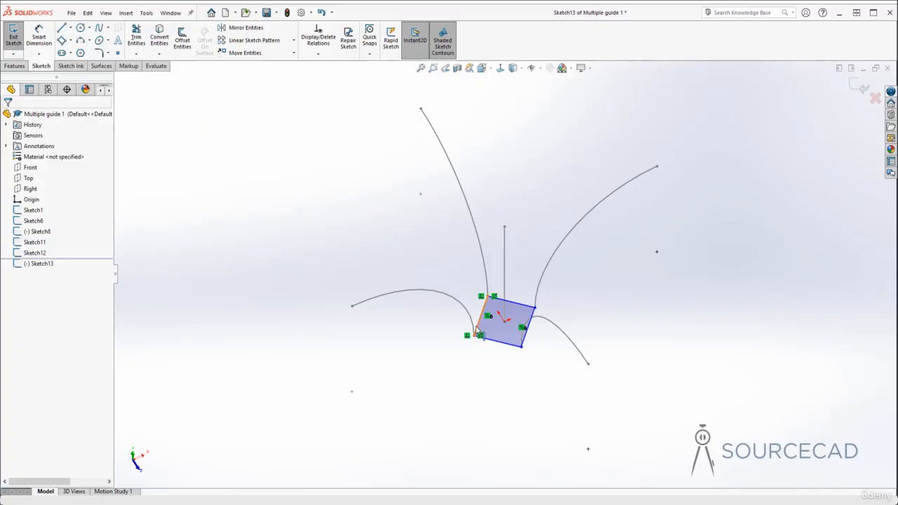
{"action": "scroll", "coordinate": [531, 351], "scroll_direction": "down", "scroll_amount": 10}
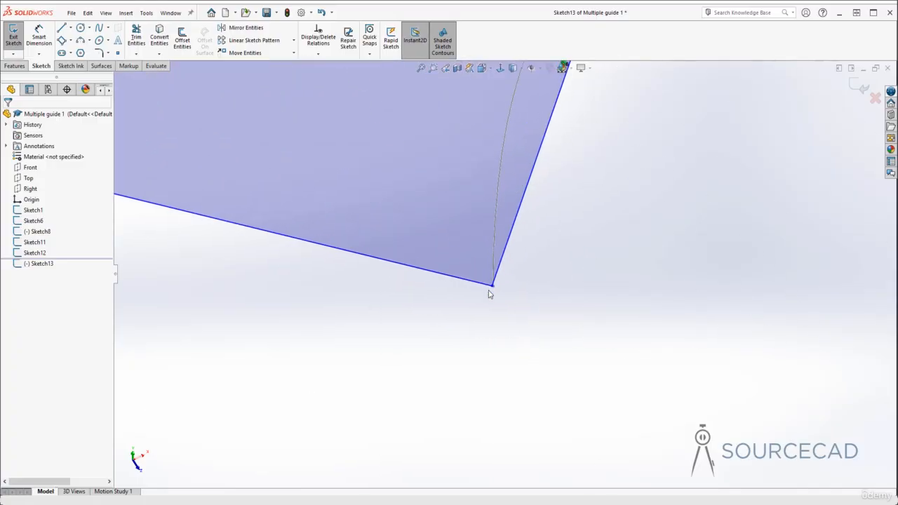
{"action": "scroll", "coordinate": [509, 276], "scroll_direction": "down", "scroll_amount": 4}
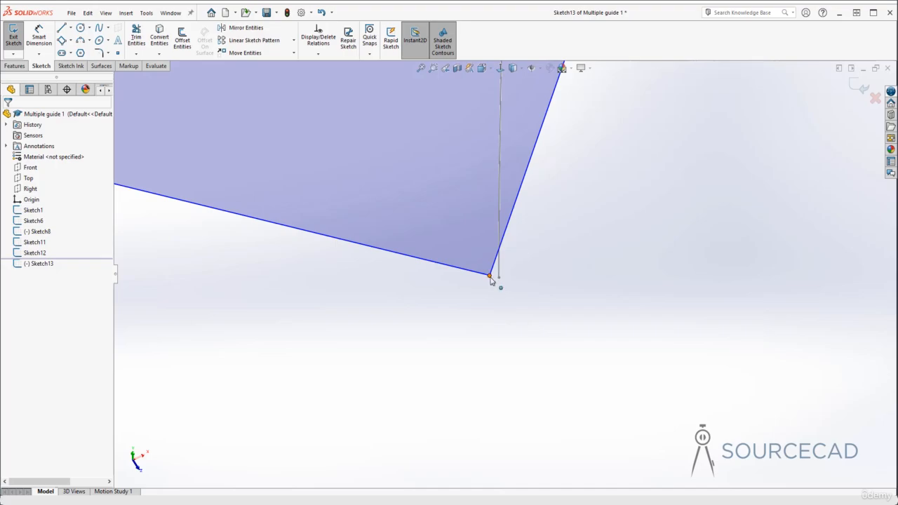
{"action": "left_click", "coordinate": [490, 275]}
{"action": "left_click", "coordinate": [498, 277], "text": "ctrl"}
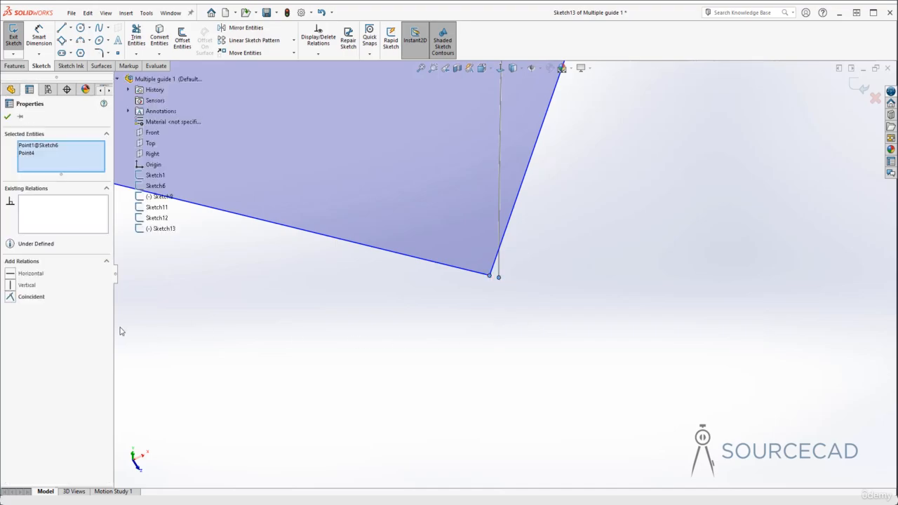
{"action": "left_click", "coordinate": [13, 297]}
{"action": "left_click", "coordinate": [423, 335]}
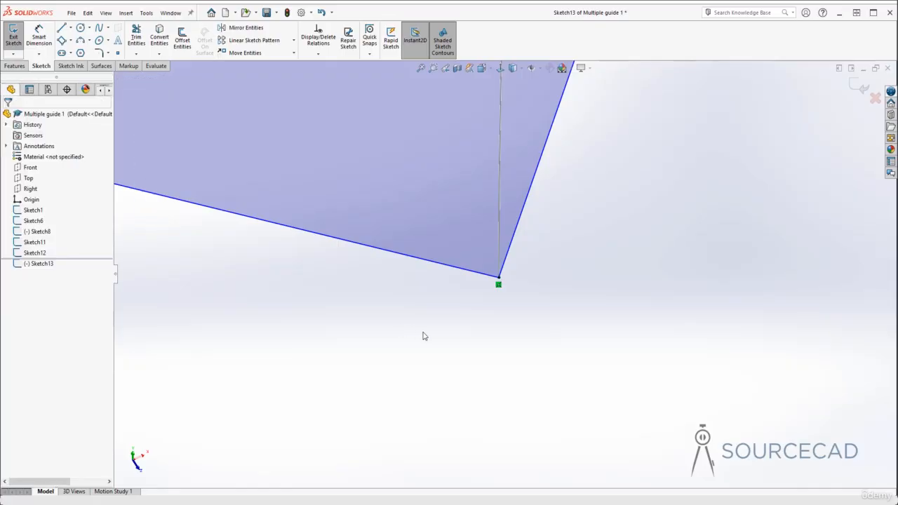
{"action": "scroll", "coordinate": [489, 304], "scroll_direction": "up", "scroll_amount": 3}
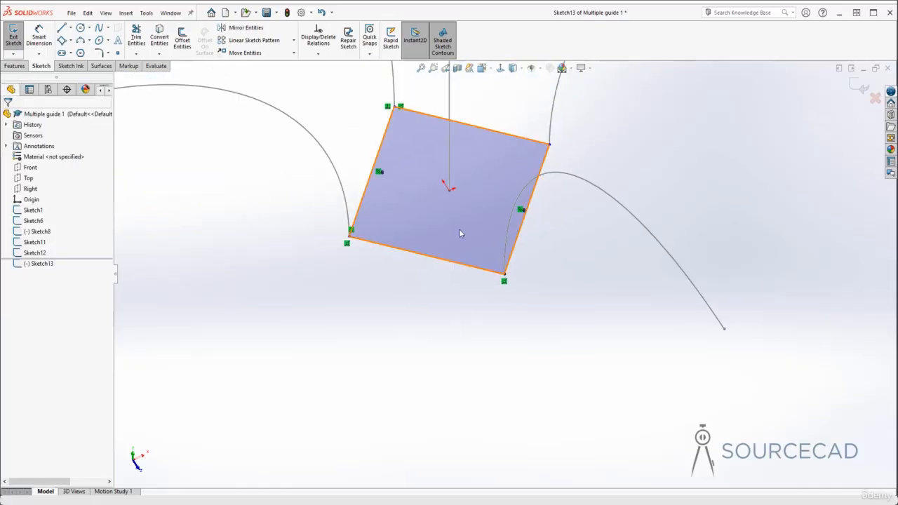
{"action": "scroll", "coordinate": [454, 301], "scroll_direction": "up", "scroll_amount": 2}
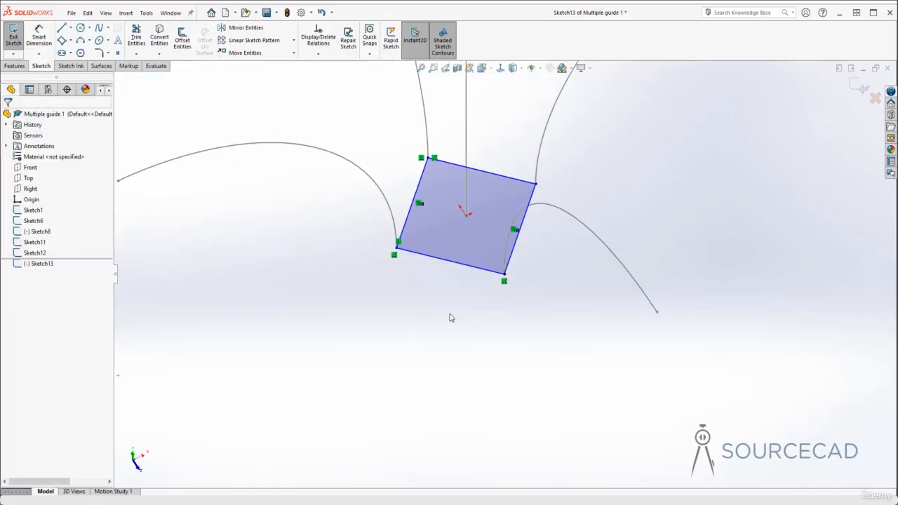
{"action": "mouse_move", "coordinate": [451, 317]}
{"action": "middle_mouse_down"}
{"action": "mouse_move", "coordinate": [457, 303]}
{"action": "mouse_move", "coordinate": [450, 305]}
{"action": "middle_mouse_up"}
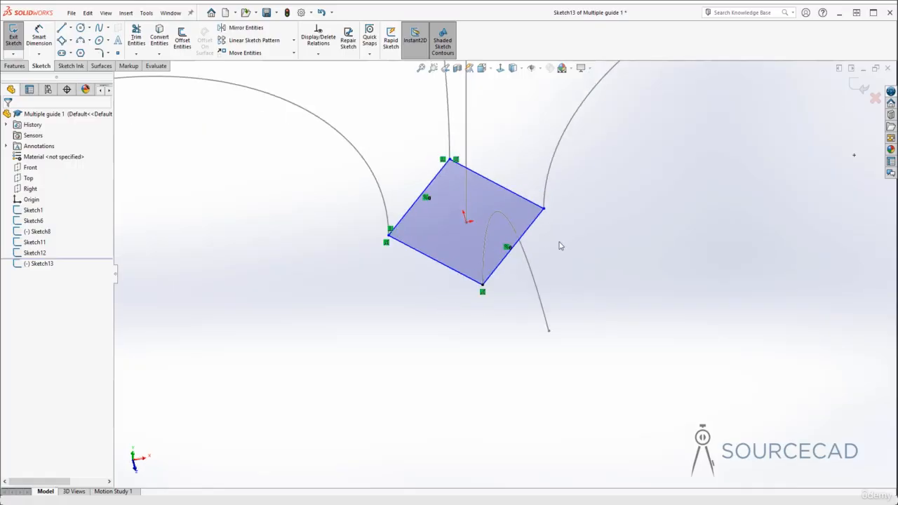
Step: Finish the square's sketch and start a Swept Boss/Base with the square as profile and the vertical line as path
{"action": "scroll", "coordinate": [562, 208], "scroll_direction": "down", "scroll_amount": 5}
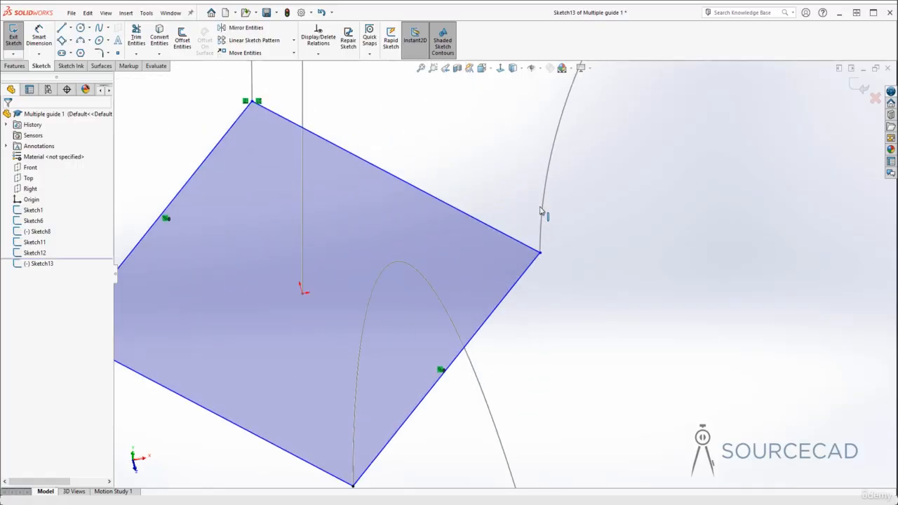
{"action": "scroll", "coordinate": [517, 289], "scroll_direction": "up", "scroll_amount": 5}
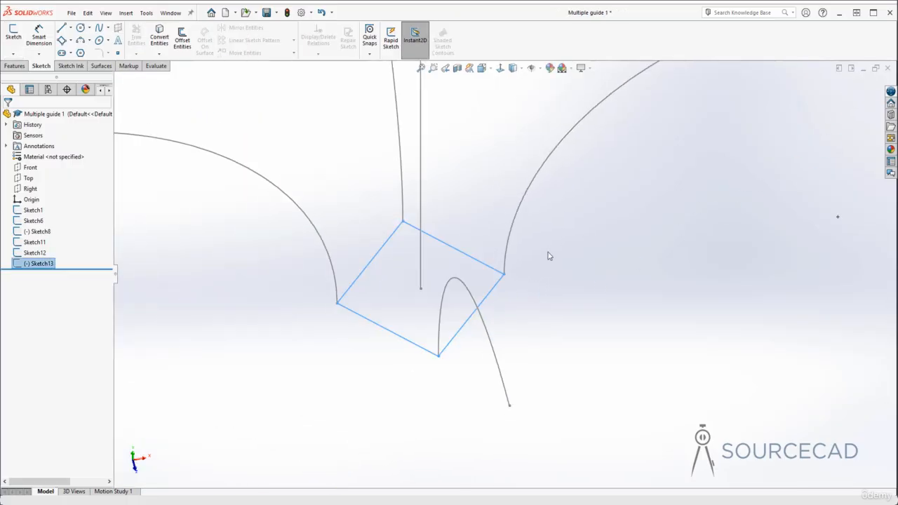
{"action": "scroll", "coordinate": [548, 254], "scroll_direction": "up", "scroll_amount": 5}
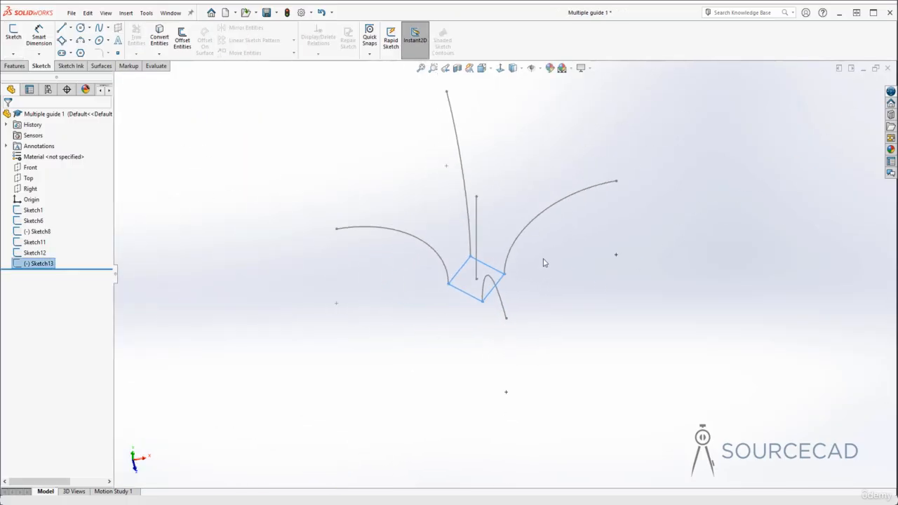
{"action": "left_click", "coordinate": [15, 65]}
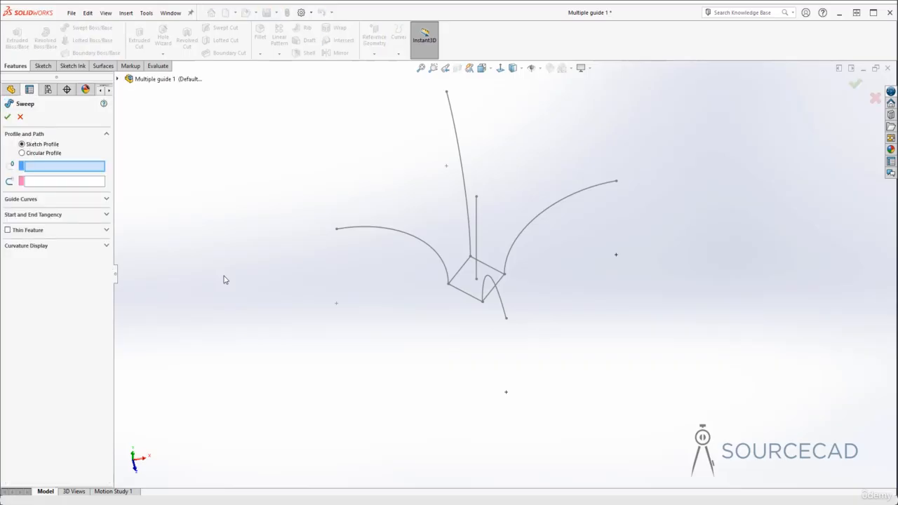
{"action": "left_click", "coordinate": [461, 294]}
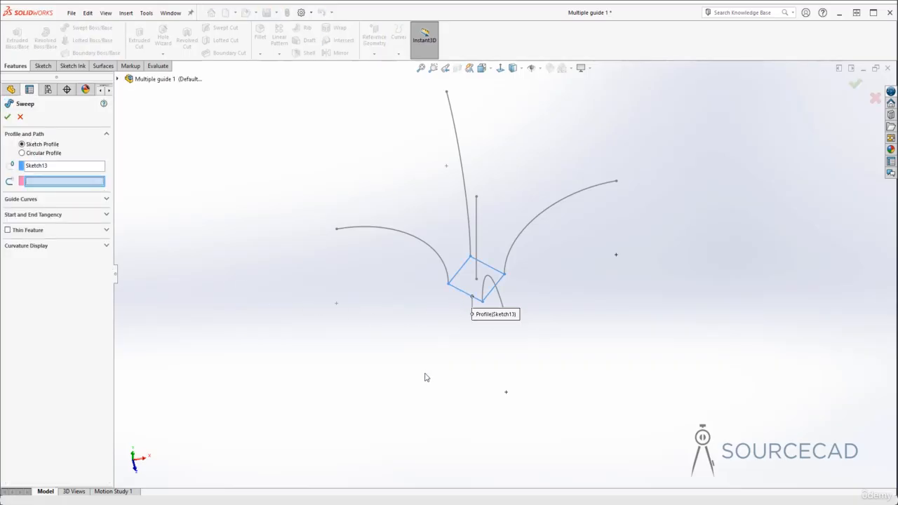
{"action": "left_click", "coordinate": [475, 242]}
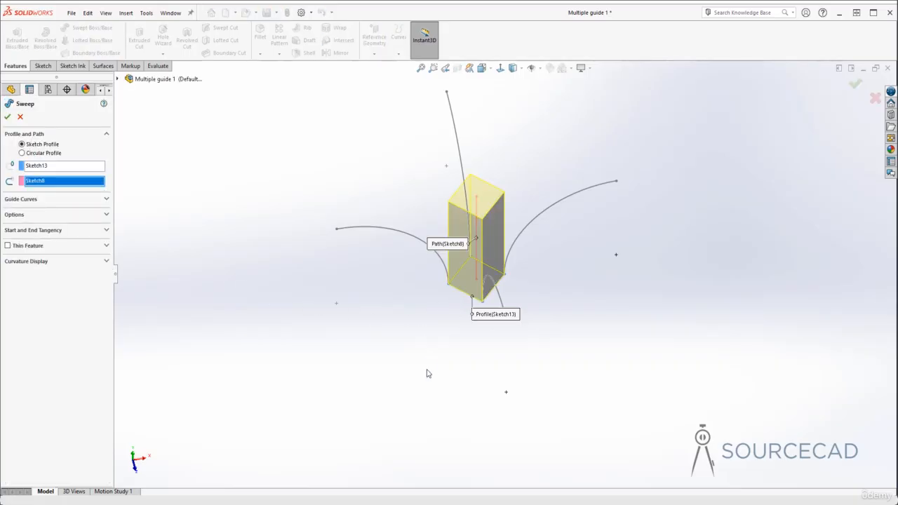
{"action": "middle_click_drag", "start_coordinate": [426, 371], "coordinate": [414, 344]}
Step: Add all four arcs, Sketch12, Sketch11, Sketch1 and Sketch6, as guide curves and create the sweep
{"action": "left_click", "coordinate": [103, 201]}
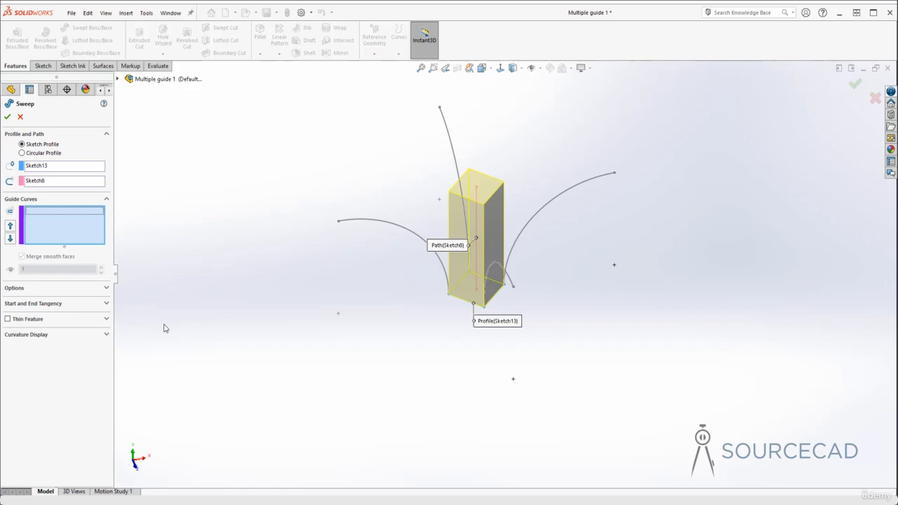
{"action": "left_click", "coordinate": [394, 226]}
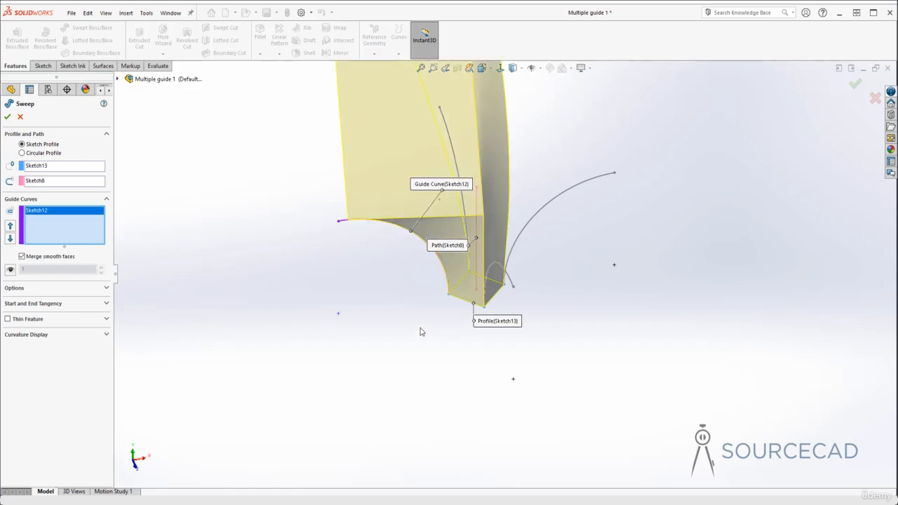
{"action": "left_click", "coordinate": [454, 161]}
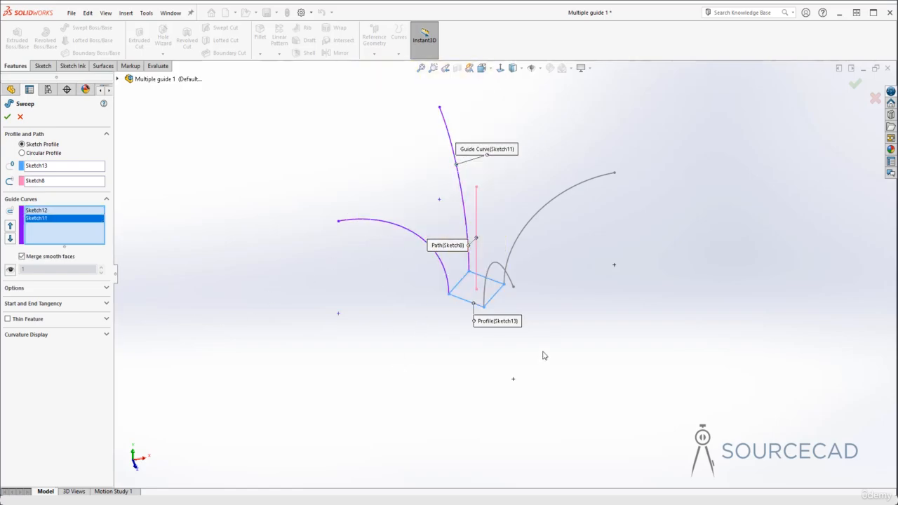
{"action": "left_click", "coordinate": [554, 205]}
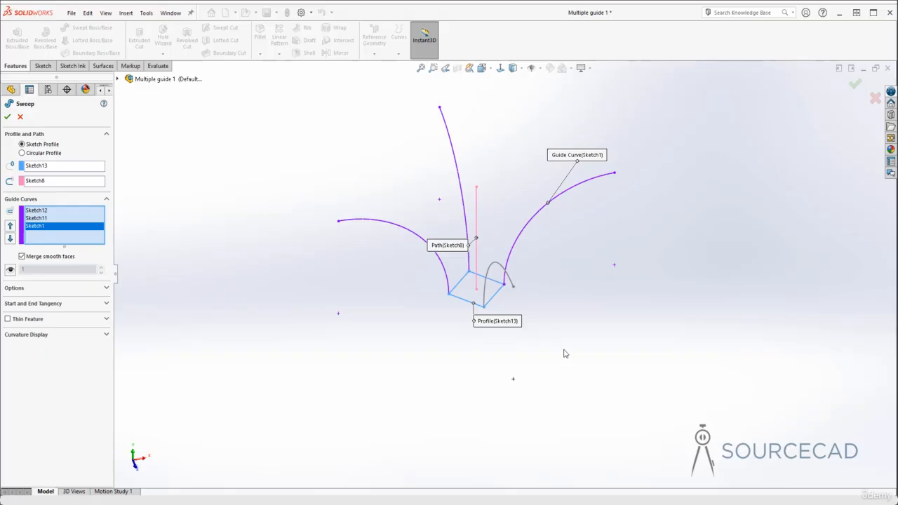
{"action": "left_click", "coordinate": [513, 287]}
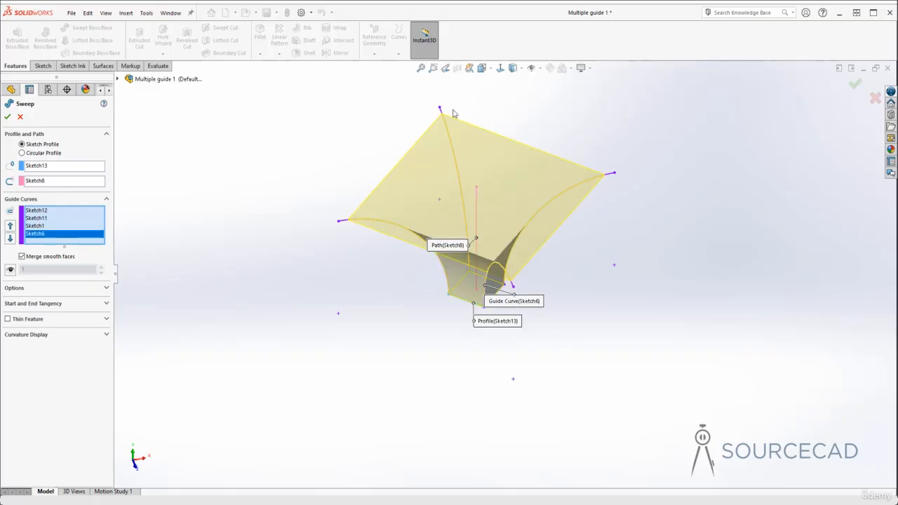
{"action": "middle_click_drag", "start_coordinate": [364, 313], "coordinate": [335, 281]}
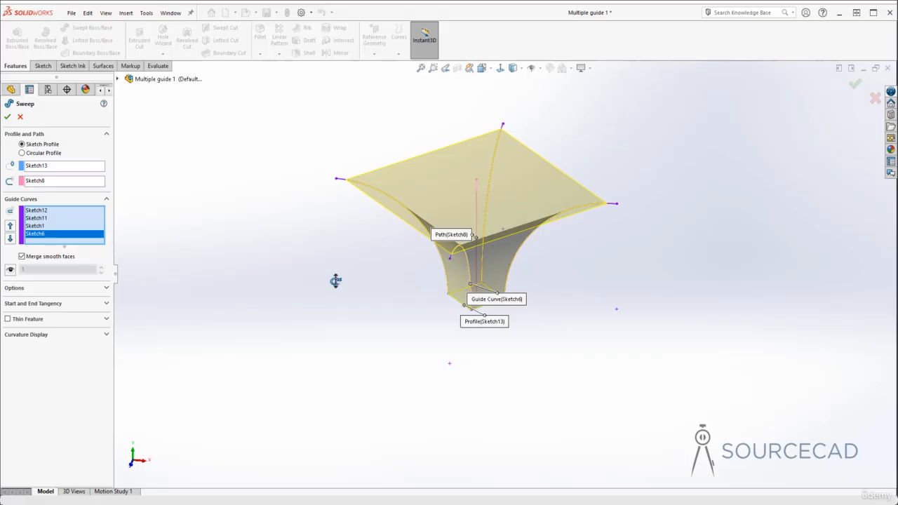
{"action": "middle_click_drag", "start_coordinate": [483, 312], "coordinate": [383, 327]}
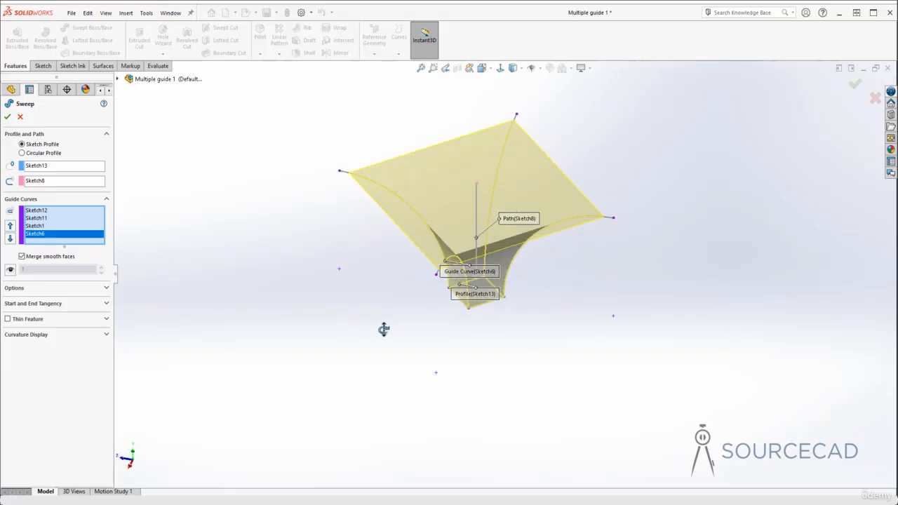
{"action": "left_click", "coordinate": [7, 117]}
Step: Switch to the open Multiple guides part
{"action": "middle_click_drag", "start_coordinate": [343, 269], "coordinate": [401, 346]}
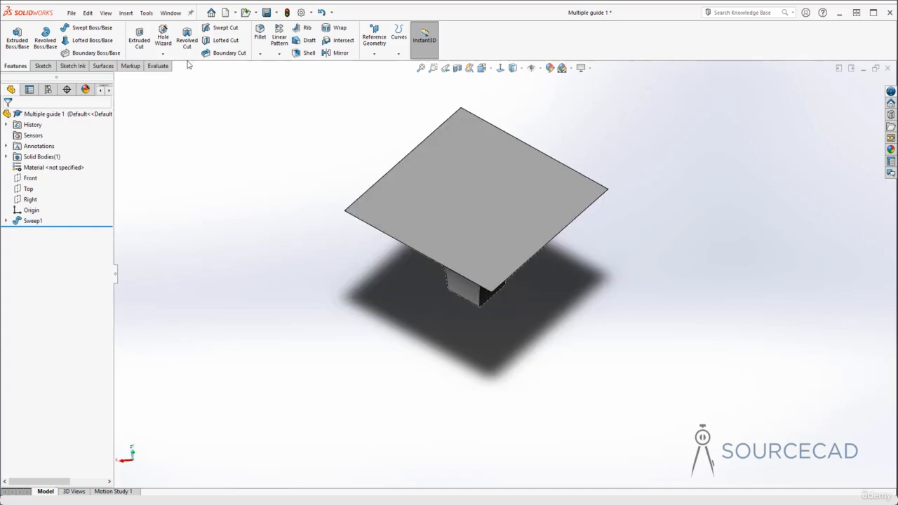
{"action": "left_click", "coordinate": [170, 13]}
{"action": "left_click", "coordinate": [204, 144]}
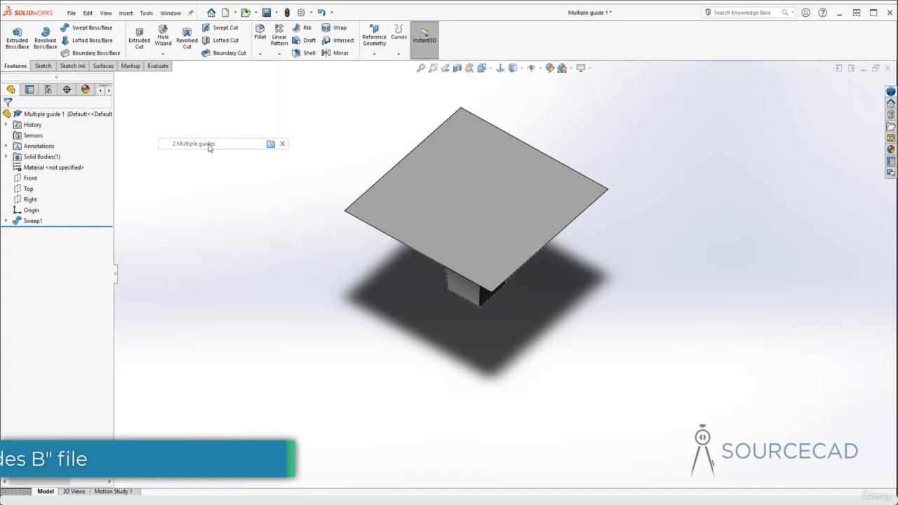
Step: Examine the elliptical profile, the vertical path line, the arc and the S-shaped spline from several angles
{"action": "mouse_move", "coordinate": [356, 315]}
{"action": "middle_mouse_down"}
{"action": "mouse_move", "coordinate": [371, 354]}
{"action": "mouse_move", "coordinate": [446, 320]}
{"action": "mouse_move", "coordinate": [357, 285]}
{"action": "mouse_move", "coordinate": [345, 259]}
{"action": "mouse_move", "coordinate": [343, 287]}
{"action": "mouse_move", "coordinate": [287, 264]}
{"action": "mouse_move", "coordinate": [265, 268]}
{"action": "middle_mouse_up"}
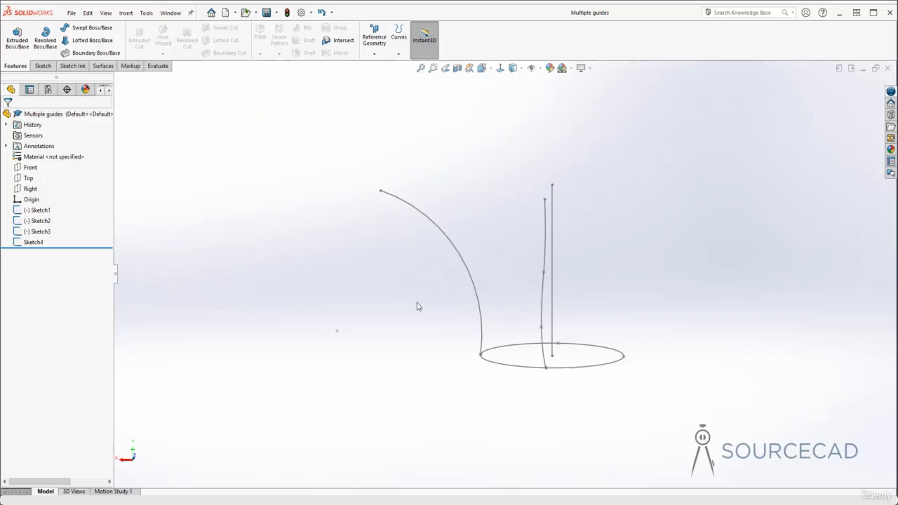
{"action": "mouse_move", "coordinate": [417, 307]}
{"action": "middle_mouse_down"}
{"action": "mouse_move", "coordinate": [479, 323]}
{"action": "mouse_move", "coordinate": [507, 300]}
{"action": "middle_mouse_up"}
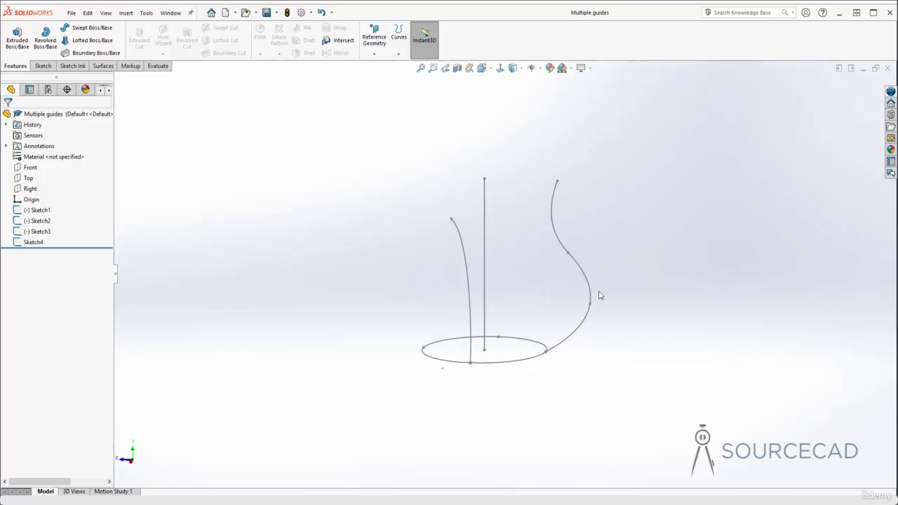
{"action": "middle_click_drag", "start_coordinate": [523, 266], "coordinate": [524, 309]}
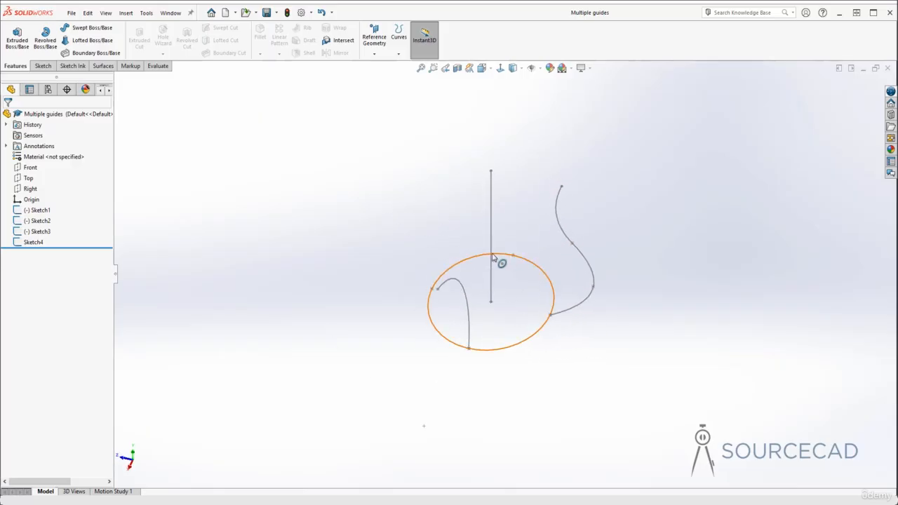
{"action": "mouse_move", "coordinate": [437, 343]}
{"action": "middle_mouse_down"}
{"action": "mouse_move", "coordinate": [445, 325]}
{"action": "mouse_move", "coordinate": [473, 348]}
{"action": "middle_mouse_up"}
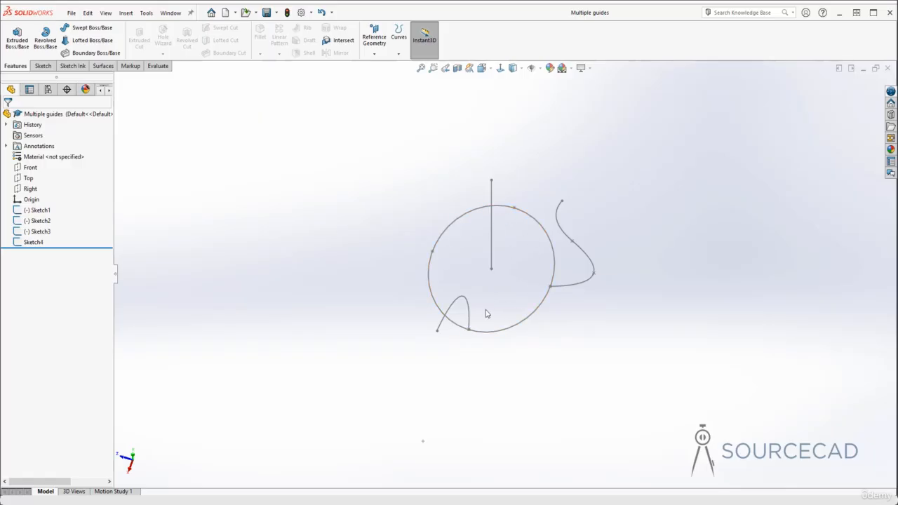
{"action": "mouse_move", "coordinate": [487, 314]}
{"action": "middle_mouse_down"}
{"action": "mouse_move", "coordinate": [479, 190]}
{"action": "mouse_move", "coordinate": [542, 342]}
{"action": "middle_mouse_up"}
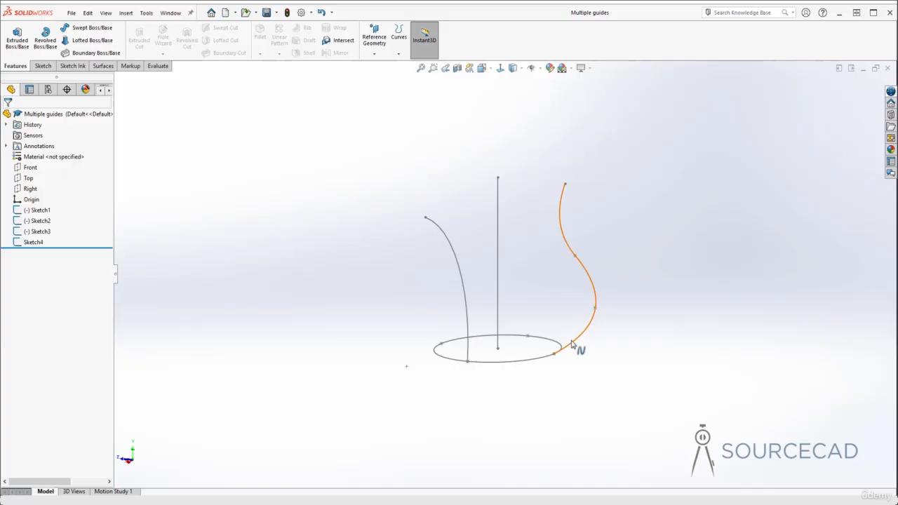
{"action": "middle_click_drag", "start_coordinate": [545, 269], "coordinate": [462, 262]}
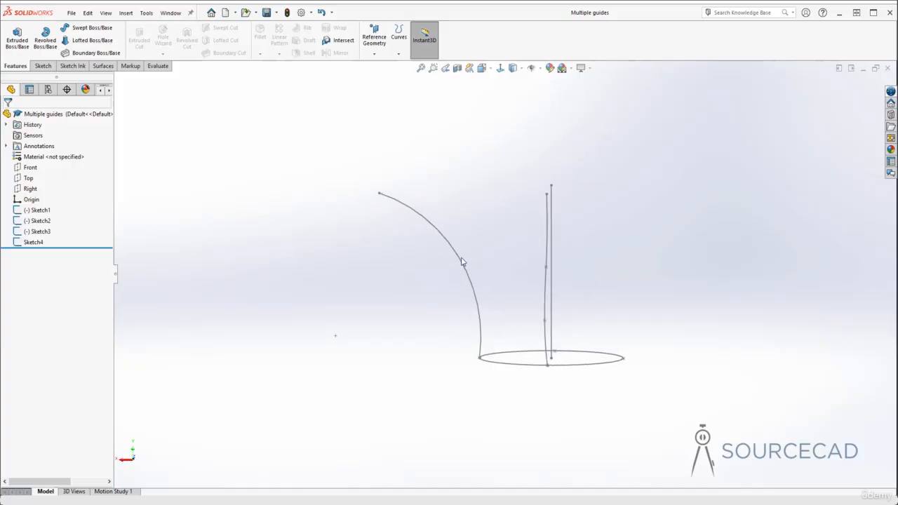
{"action": "middle_click_drag", "start_coordinate": [448, 294], "coordinate": [516, 297]}
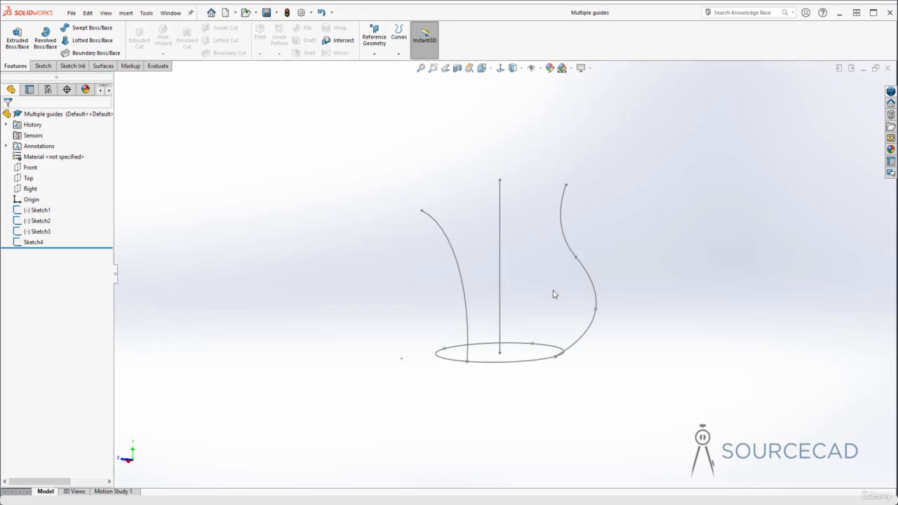
{"action": "middle_click_drag", "start_coordinate": [555, 291], "coordinate": [562, 306]}
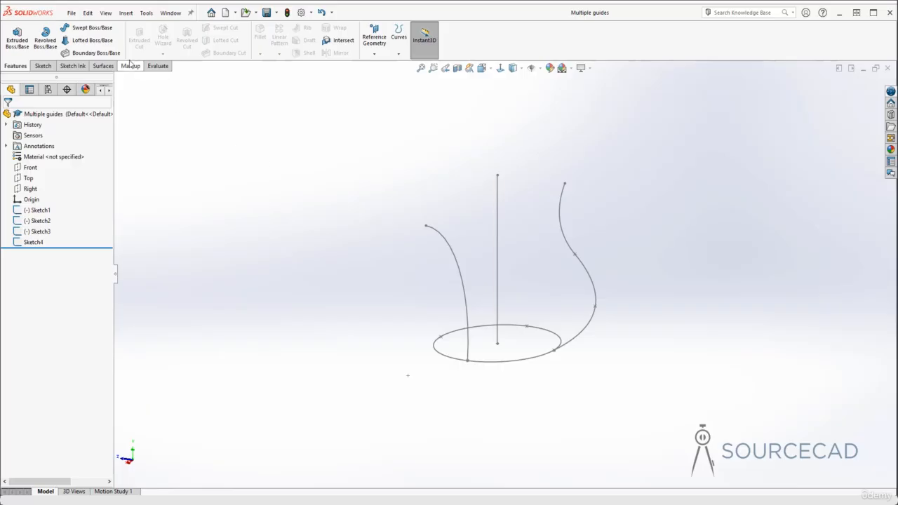
Step: Start a Swept Boss/Base with the base ellipse as profile and the vertical line as path
{"action": "left_click", "coordinate": [90, 28]}
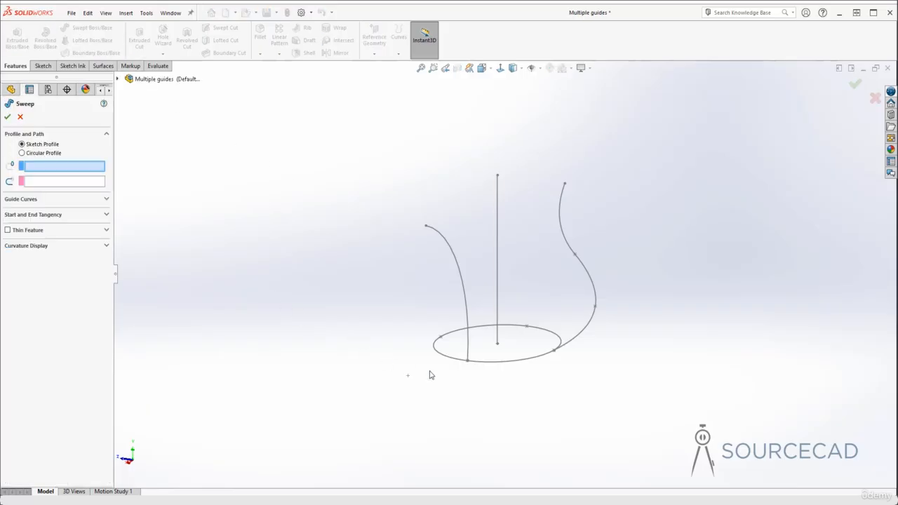
{"action": "left_click", "coordinate": [500, 363]}
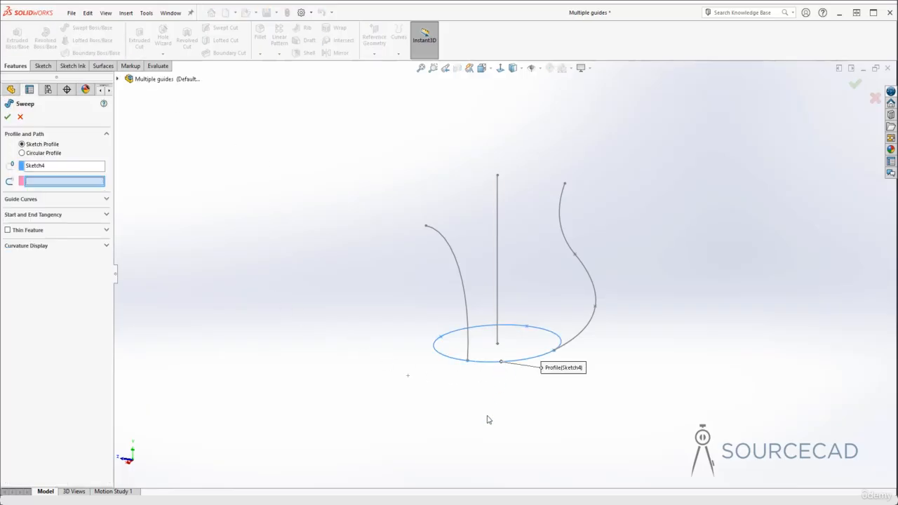
{"action": "left_click", "coordinate": [498, 298]}
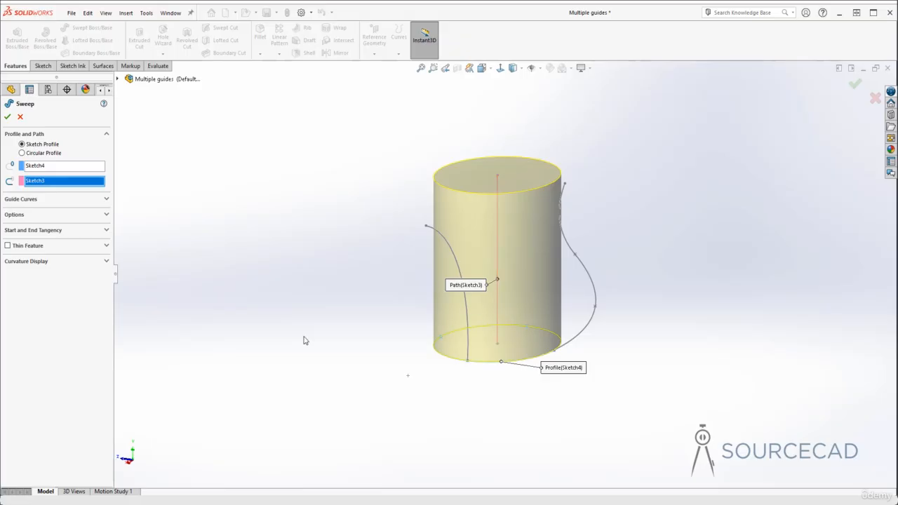
{"action": "middle_click_drag", "start_coordinate": [318, 334], "coordinate": [305, 287]}
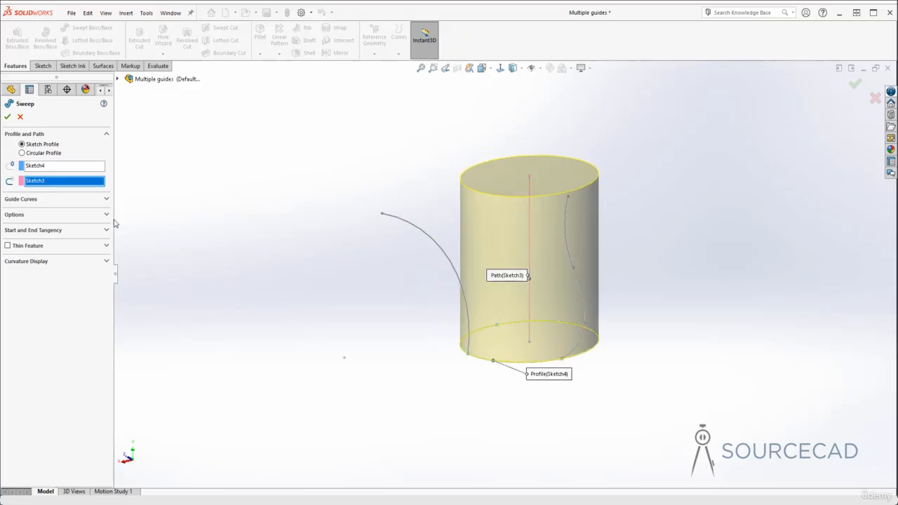
Step: Add the arc of Sketch1 as the sweep's first guide curve and inspect the preview from the front and side
{"action": "left_click", "coordinate": [106, 200]}
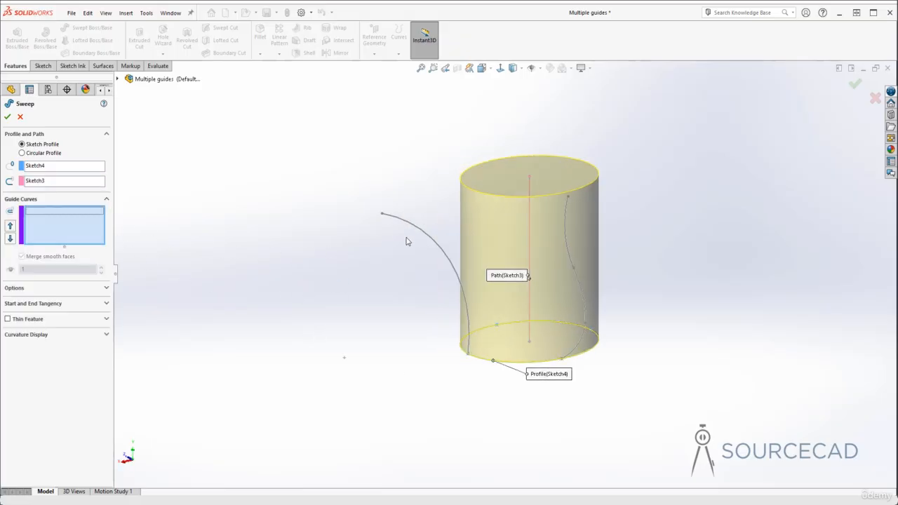
{"action": "left_click", "coordinate": [428, 237]}
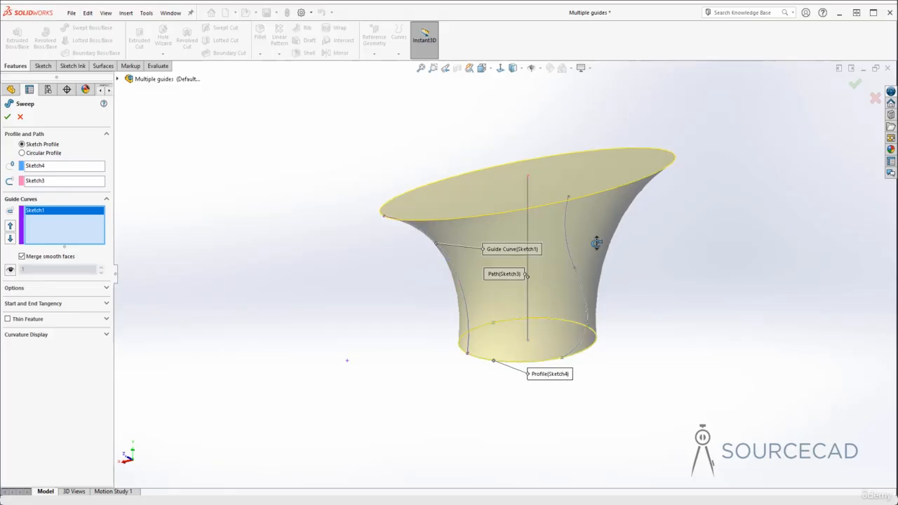
{"action": "mouse_move", "coordinate": [596, 243]}
{"action": "middle_mouse_down"}
{"action": "mouse_move", "coordinate": [612, 365]}
{"action": "mouse_move", "coordinate": [540, 261]}
{"action": "middle_mouse_up"}
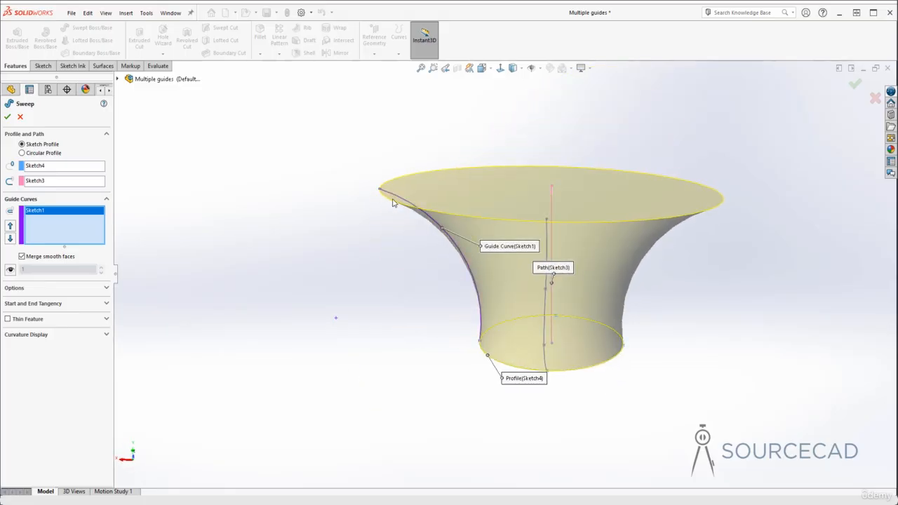
{"action": "middle_click_drag", "start_coordinate": [394, 204], "coordinate": [502, 228]}
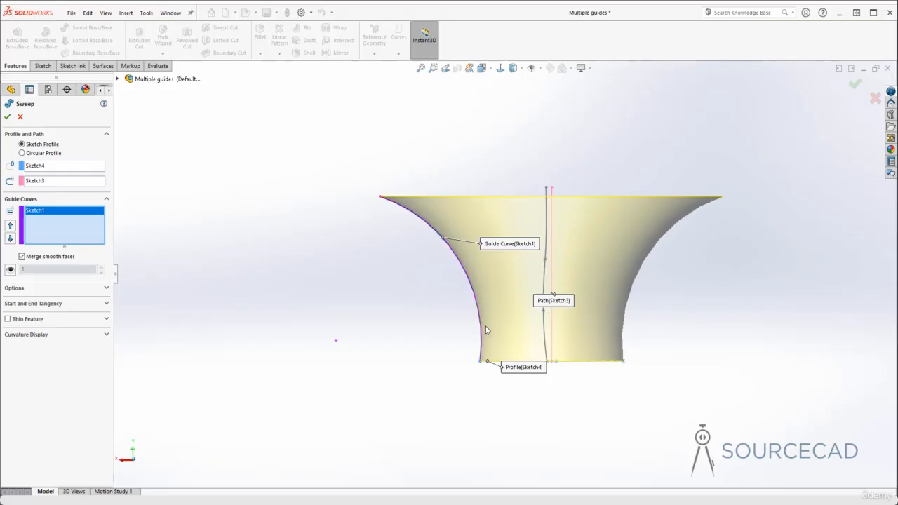
{"action": "middle_click_drag", "start_coordinate": [386, 242], "coordinate": [490, 254]}
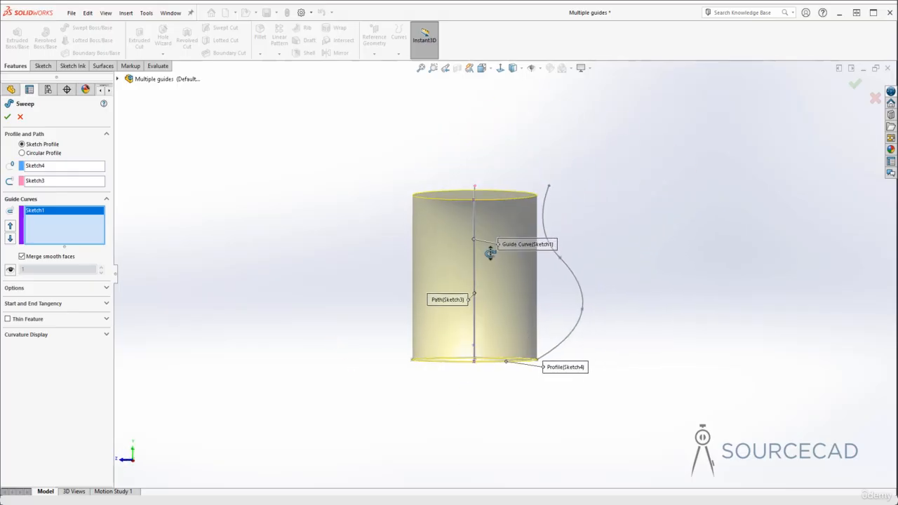
Step: Add the S-shaped spline of Sketch2 as the sweep's second guide curve and inspect the combined shape
{"action": "left_click", "coordinate": [576, 276]}
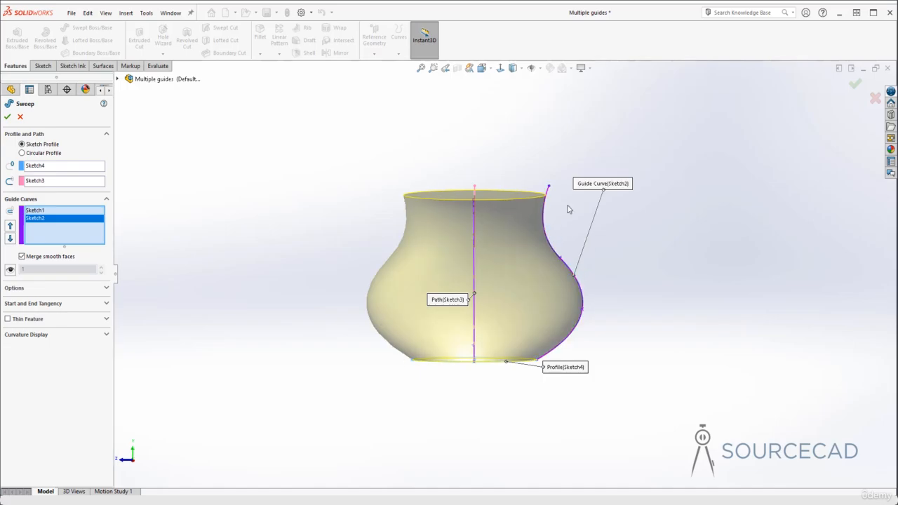
{"action": "middle_click_drag", "start_coordinate": [508, 175], "coordinate": [399, 214]}
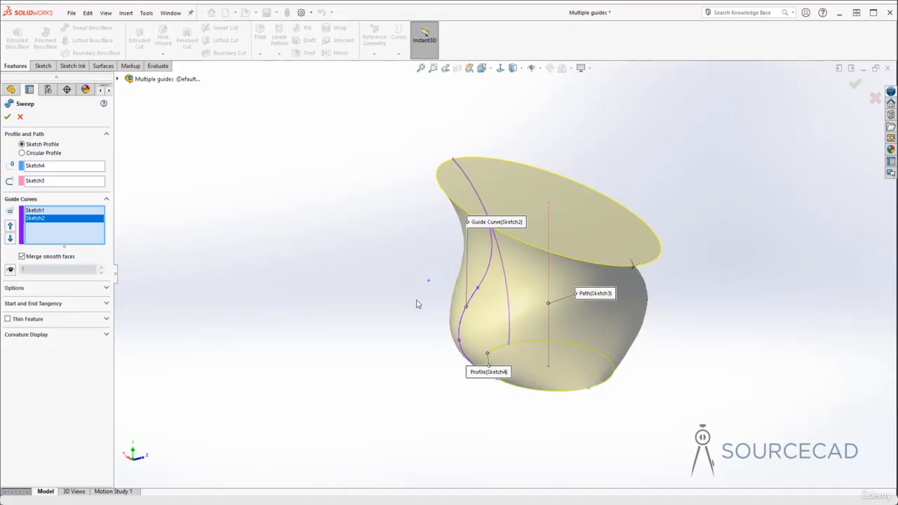
{"action": "scroll", "coordinate": [416, 304], "scroll_direction": "up", "scroll_amount": 2}
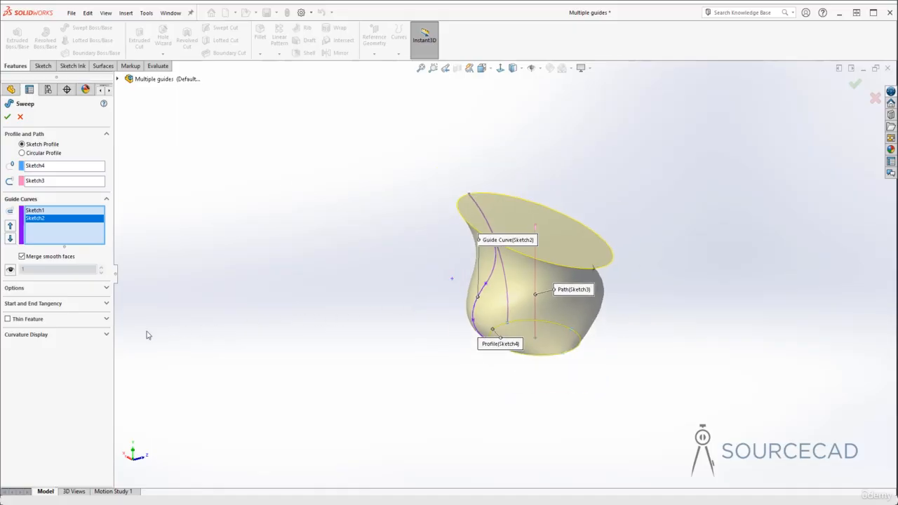
Step: Show the mesh preview on the sweep, raise its density to 12 and inspect the surface from several sides
{"action": "left_click", "coordinate": [51, 335]}
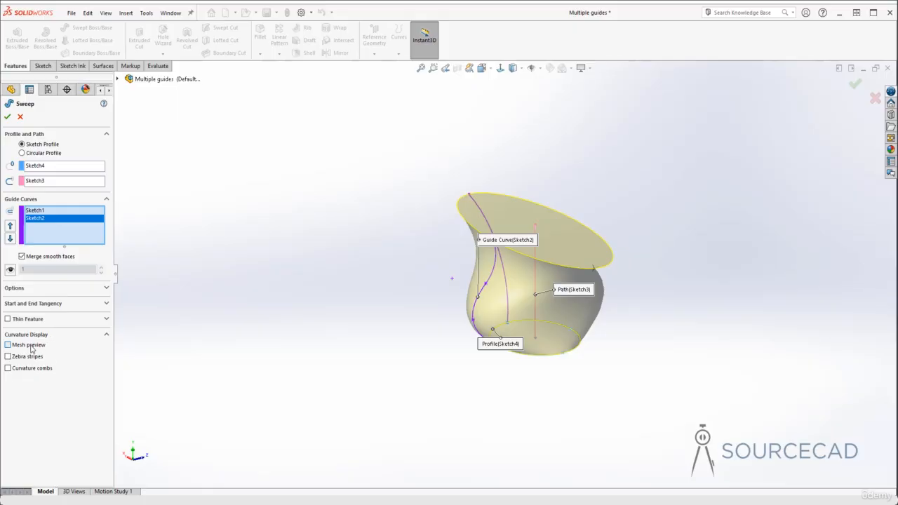
{"action": "left_click", "coordinate": [8, 345]}
{"action": "middle_click_drag", "start_coordinate": [456, 349], "coordinate": [508, 302]}
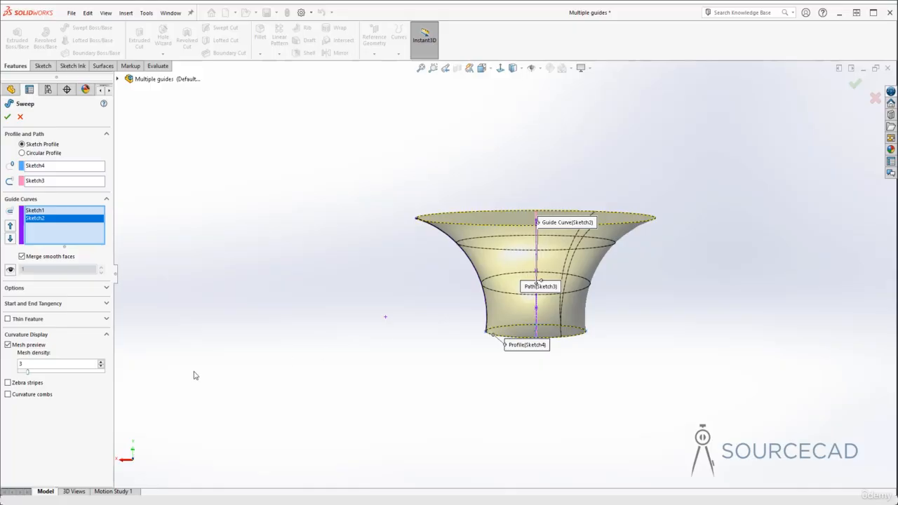
{"action": "left_click_drag", "start_coordinate": [30, 375], "coordinate": [70, 382]}
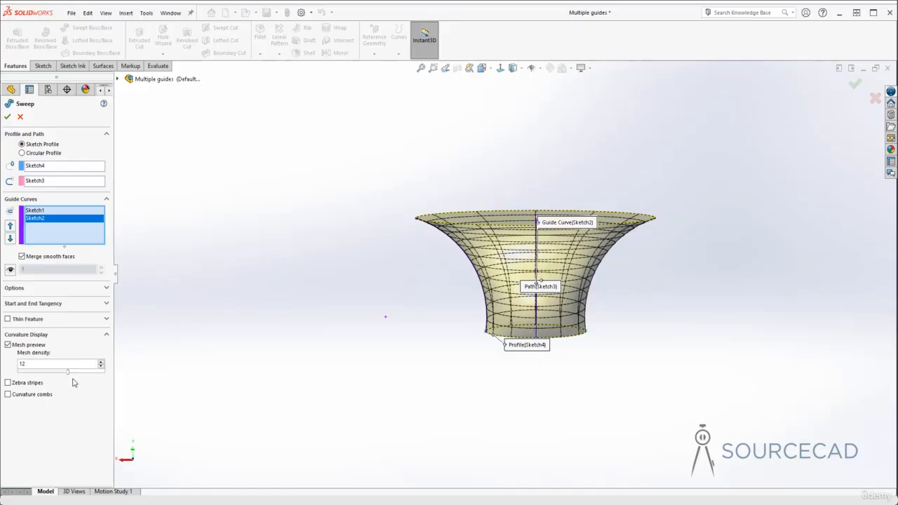
{"action": "middle_click_drag", "start_coordinate": [440, 313], "coordinate": [515, 224]}
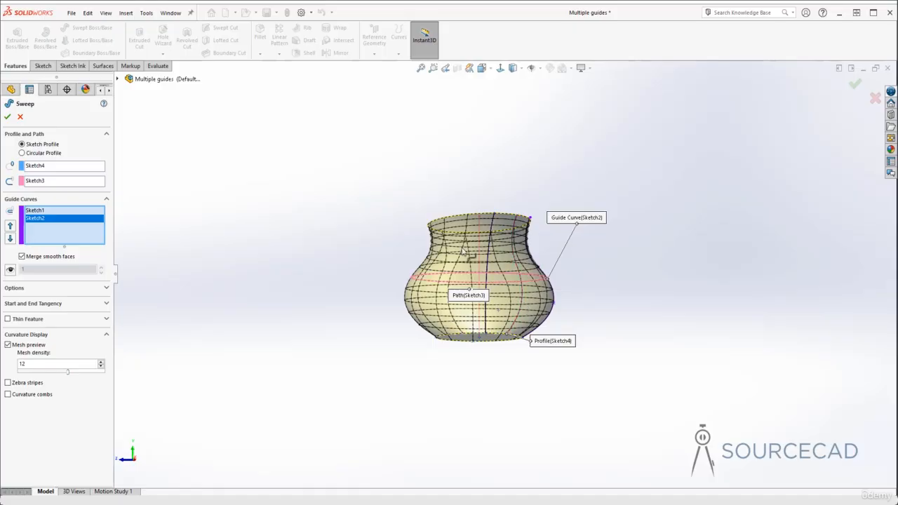
{"action": "middle_click_drag", "start_coordinate": [442, 309], "coordinate": [392, 289]}
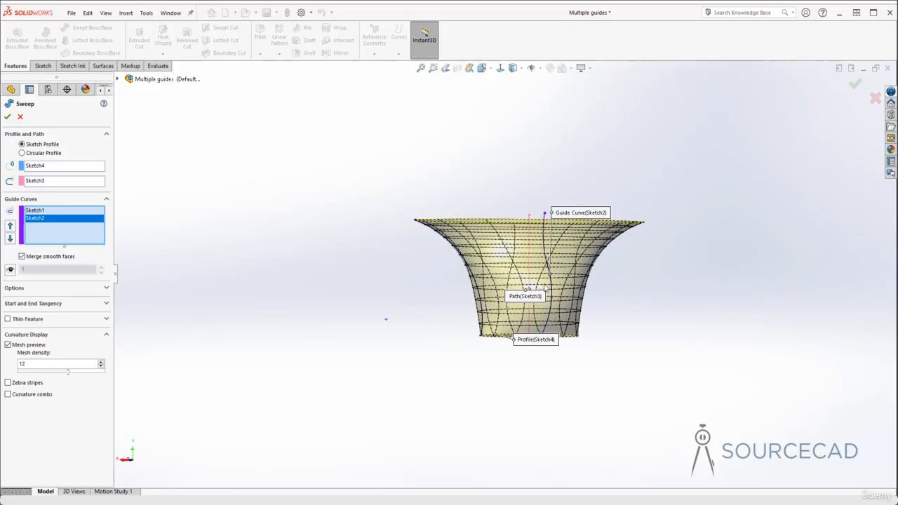
{"action": "middle_click_drag", "start_coordinate": [385, 319], "coordinate": [466, 338]}
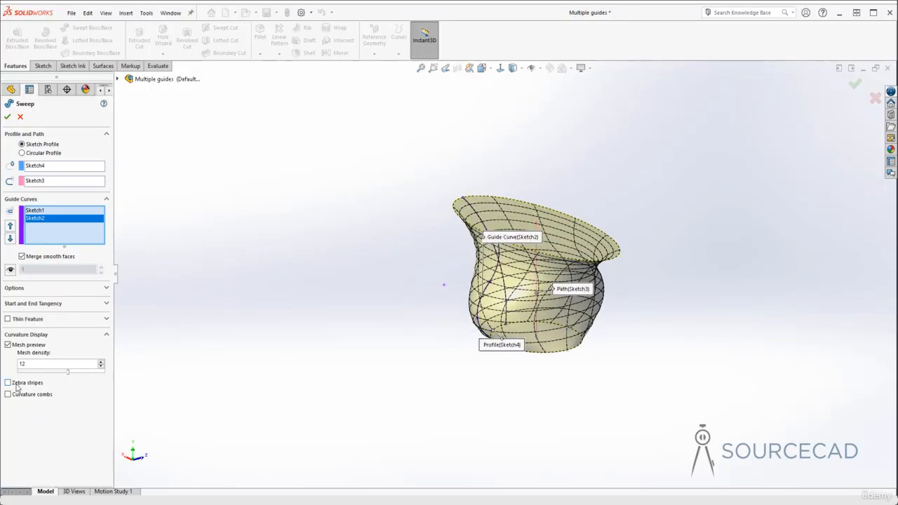
Step: Replace the mesh preview with zebra stripes and inspect the sweep's surface from several sides
{"action": "left_click", "coordinate": [8, 345]}
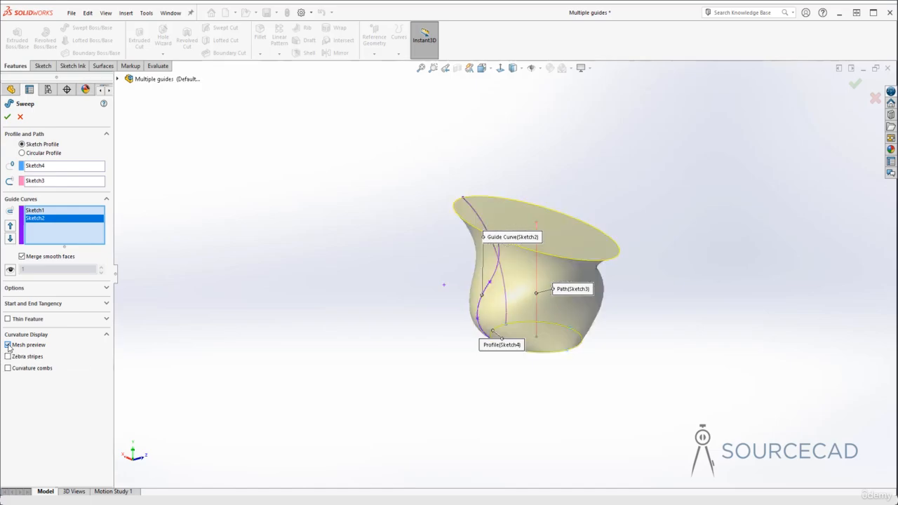
{"action": "left_click", "coordinate": [7, 356]}
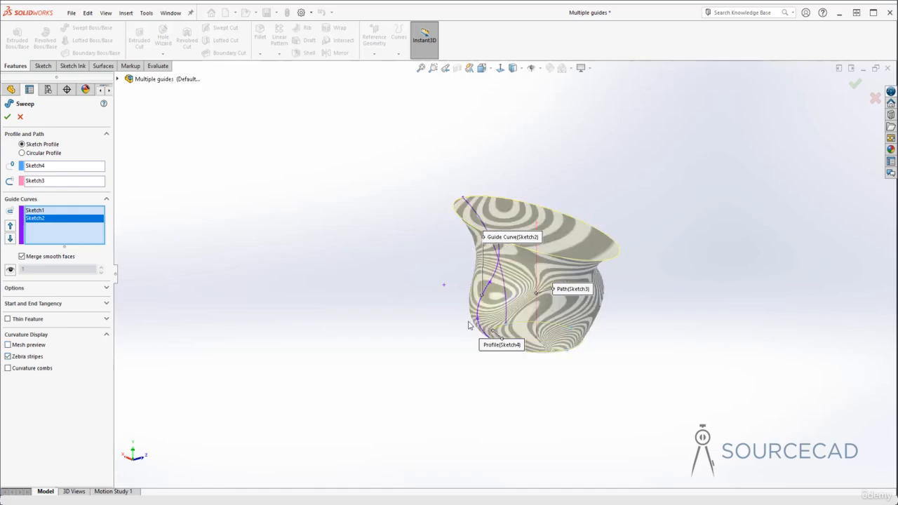
{"action": "middle_click_drag", "start_coordinate": [470, 325], "coordinate": [545, 283]}
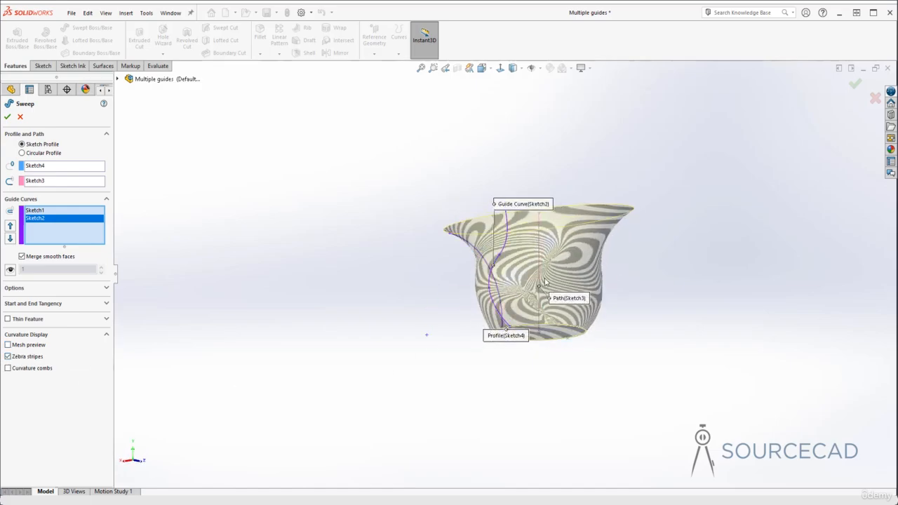
{"action": "middle_click_drag", "start_coordinate": [659, 257], "coordinate": [421, 296]}
{"action": "middle_click_drag", "start_coordinate": [353, 264], "coordinate": [615, 261]}
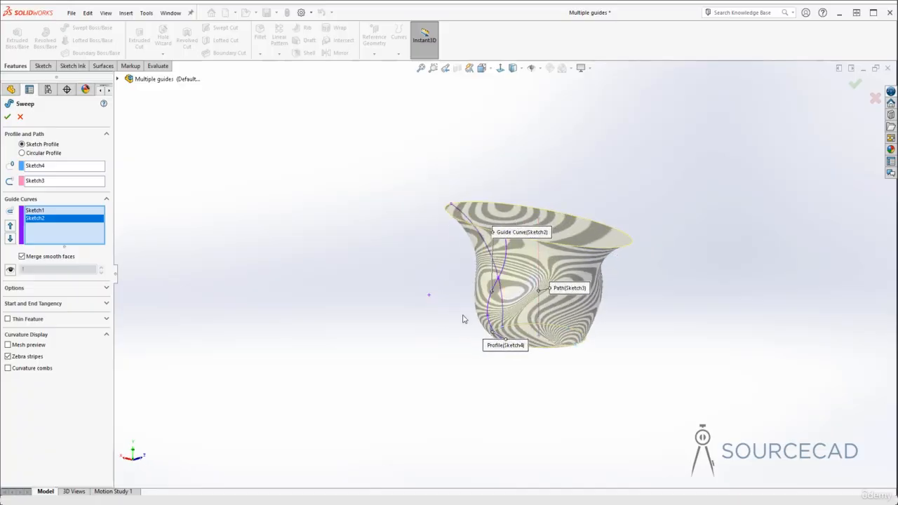
Step: Replace the zebra stripes with curvature combs in Direction 1 only and examine them closely around the sweep
{"action": "left_click", "coordinate": [22, 360]}
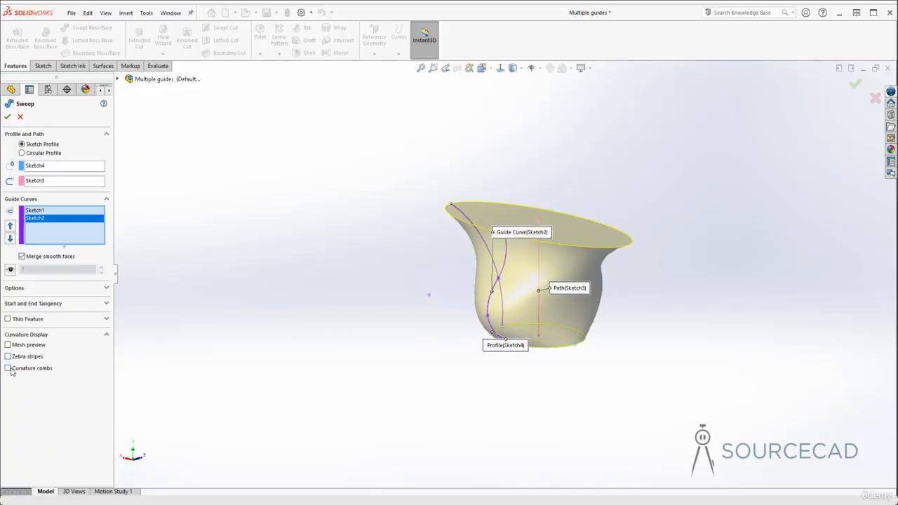
{"action": "left_click", "coordinate": [11, 372]}
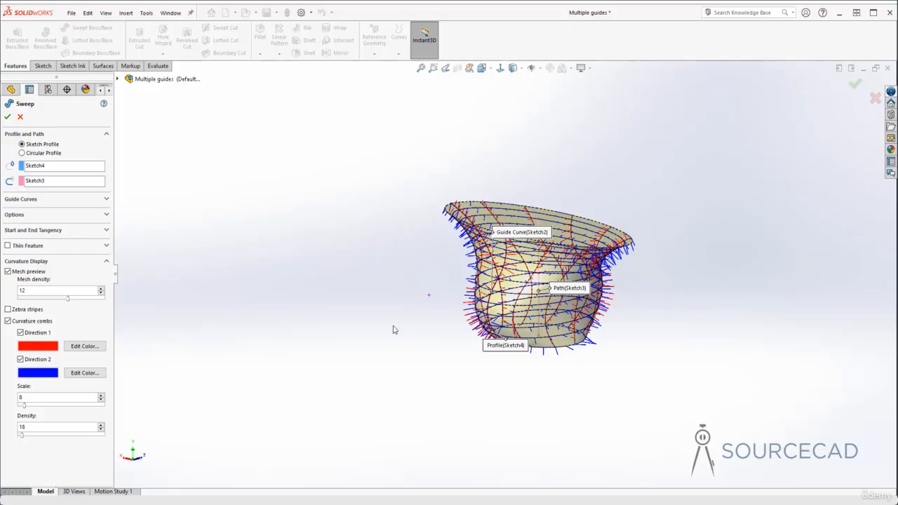
{"action": "left_click", "coordinate": [20, 359]}
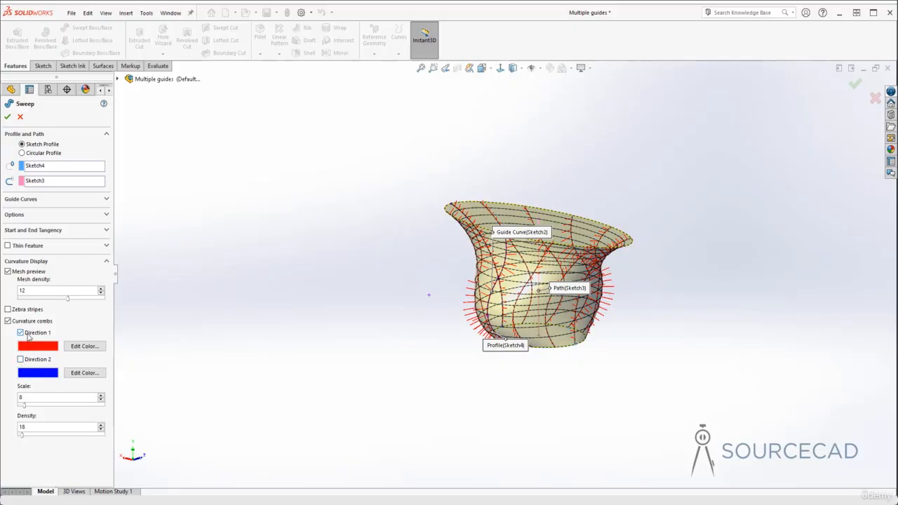
{"action": "middle_click_drag", "start_coordinate": [376, 312], "coordinate": [400, 269]}
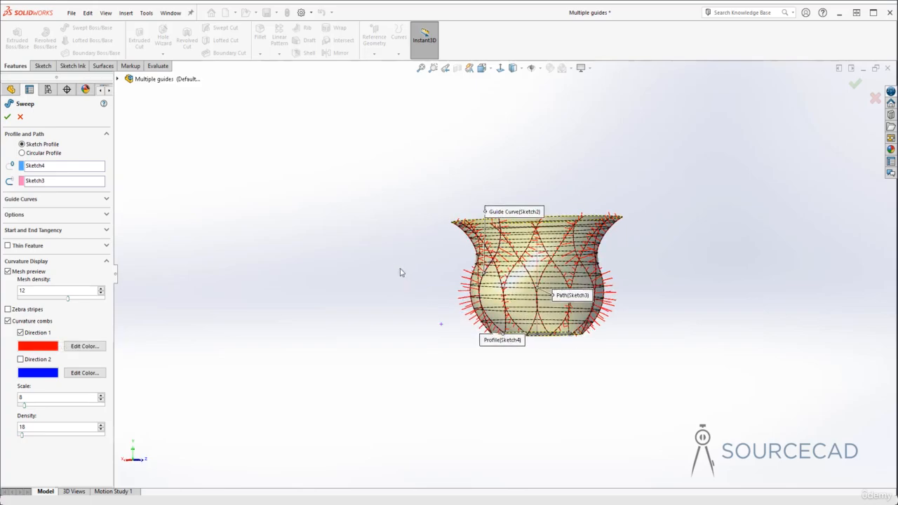
{"action": "scroll", "coordinate": [519, 250], "scroll_direction": "down", "scroll_amount": 5}
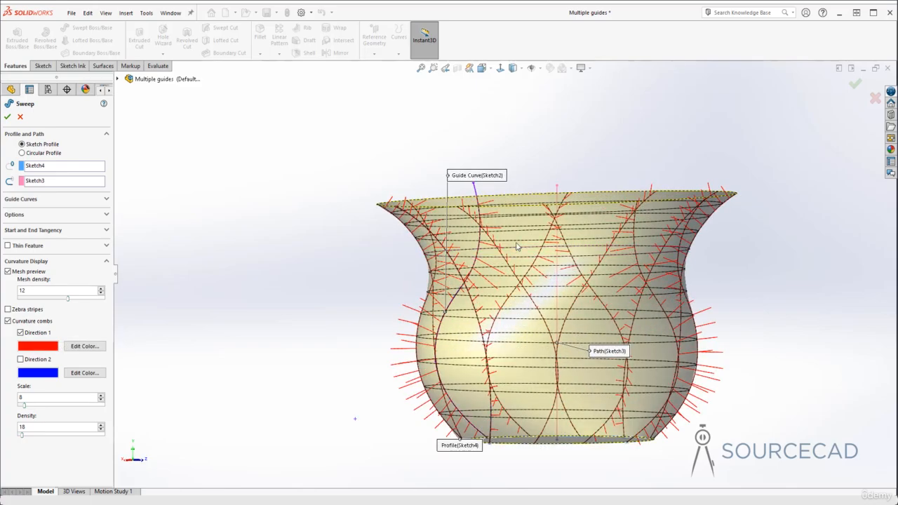
{"action": "middle_click_drag", "start_coordinate": [502, 263], "coordinate": [431, 181]}
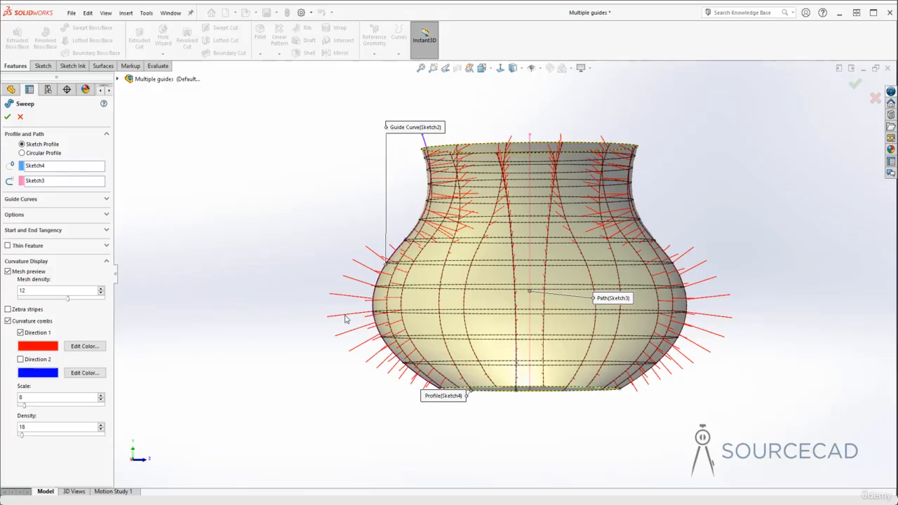
{"action": "middle_click_drag", "start_coordinate": [430, 226], "coordinate": [397, 257]}
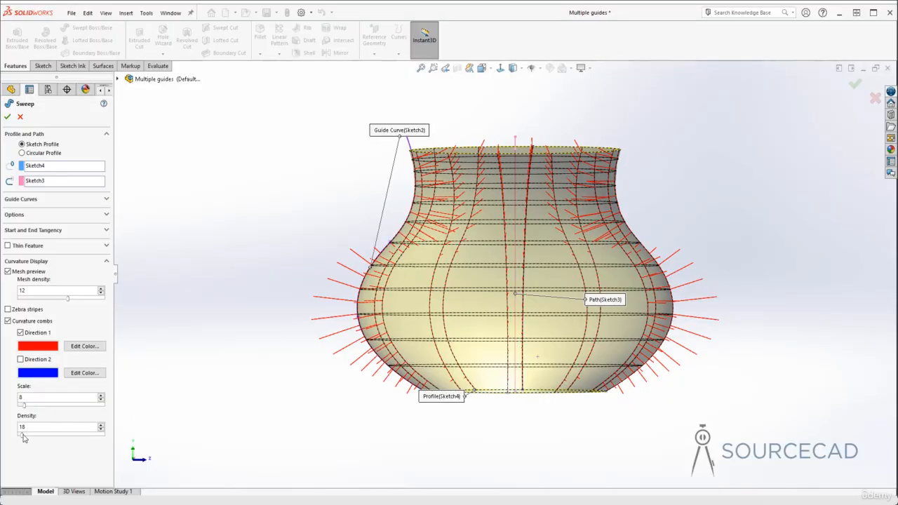
Step: Set the curvature comb density to 106 and the mesh density to 6, and inspect the Direction 1 combs
{"action": "left_click_drag", "start_coordinate": [24, 436], "coordinate": [41, 437]}
{"action": "middle_click_drag", "start_coordinate": [253, 275], "coordinate": [292, 268]}
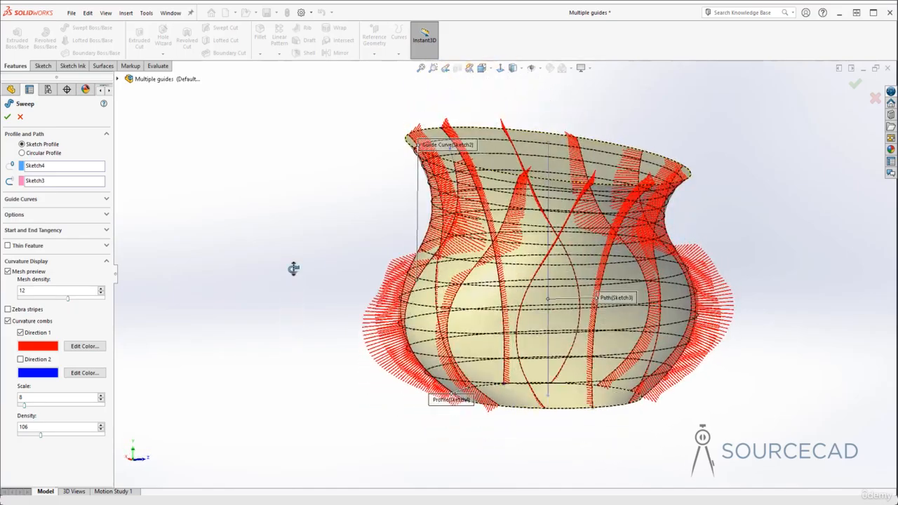
{"action": "left_click_drag", "start_coordinate": [68, 303], "coordinate": [44, 303]}
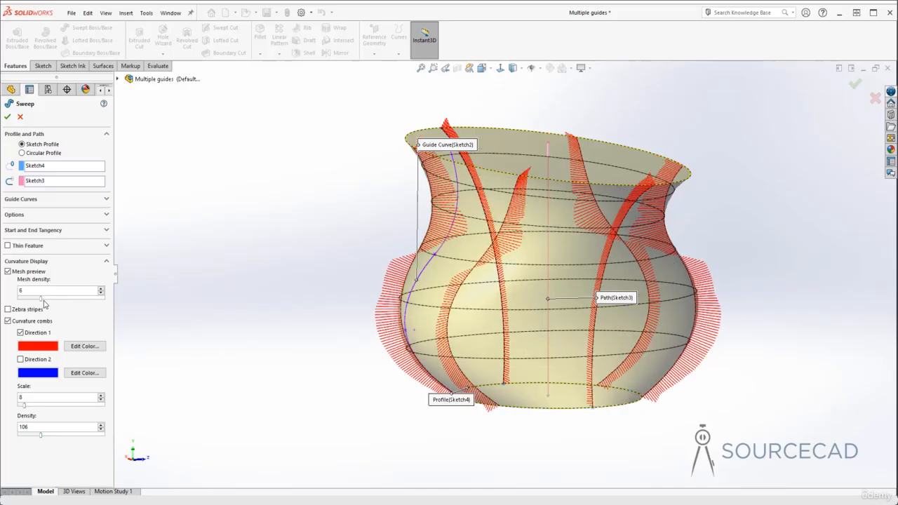
{"action": "middle_click_drag", "start_coordinate": [375, 313], "coordinate": [322, 225]}
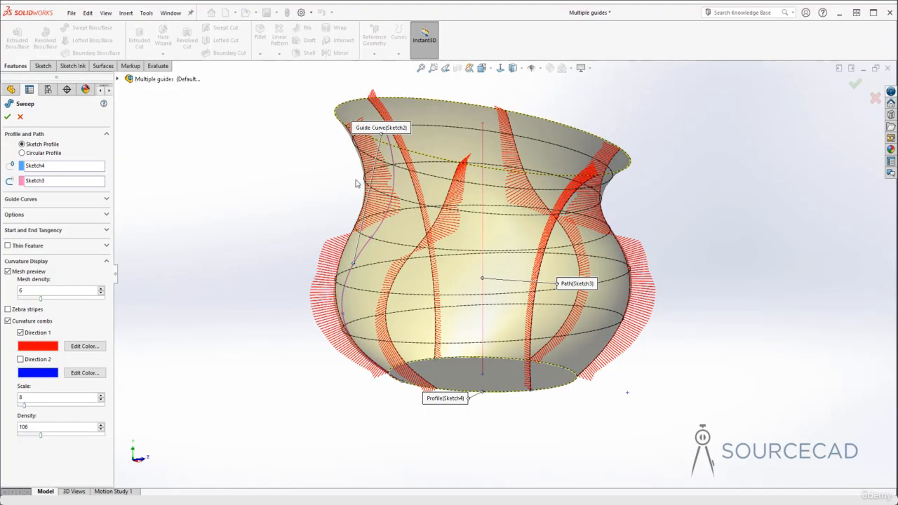
{"action": "mouse_move", "coordinate": [316, 233]}
{"action": "middle_mouse_down"}
{"action": "mouse_move", "coordinate": [323, 223]}
{"action": "mouse_move", "coordinate": [369, 243]}
{"action": "mouse_move", "coordinate": [335, 244]}
{"action": "mouse_move", "coordinate": [325, 320]}
{"action": "mouse_move", "coordinate": [311, 248]}
{"action": "middle_mouse_up"}
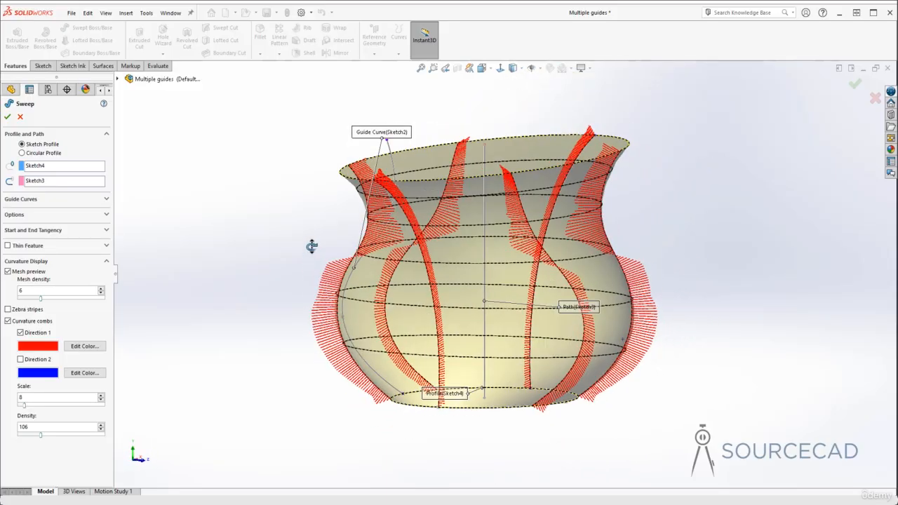
Step: Include the Direction 2 curvature combs, inspect them around the sweep, and set the comb scale to 16 and density to 123
{"action": "left_click", "coordinate": [20, 359]}
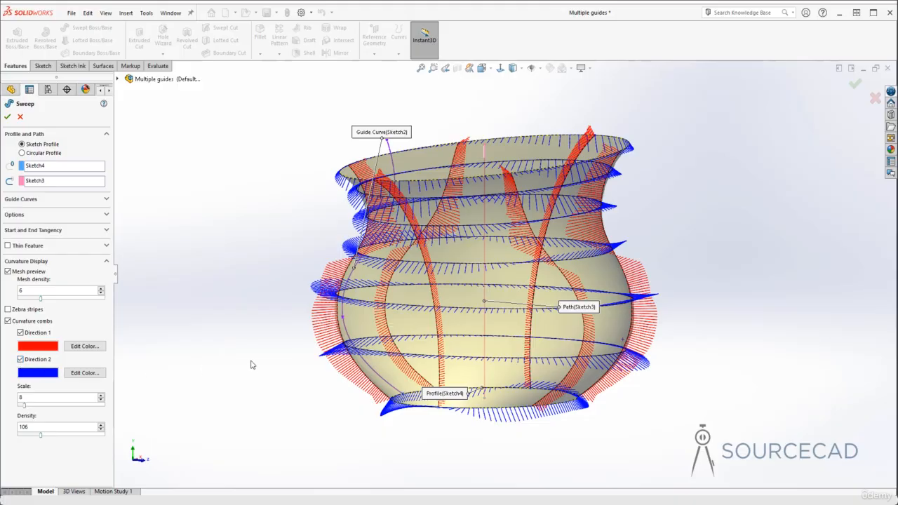
{"action": "middle_click_drag", "start_coordinate": [253, 365], "coordinate": [338, 239]}
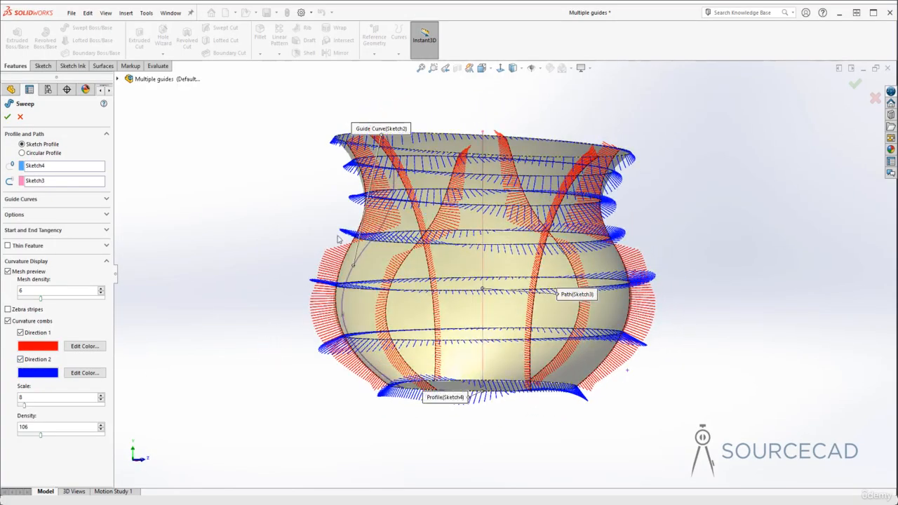
{"action": "middle_click_drag", "start_coordinate": [351, 171], "coordinate": [328, 218]}
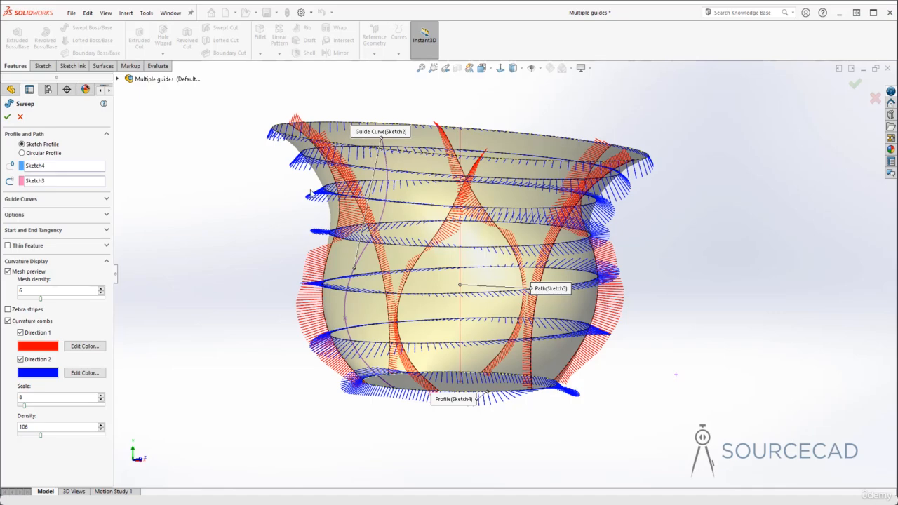
{"action": "middle_click_drag", "start_coordinate": [337, 182], "coordinate": [284, 198]}
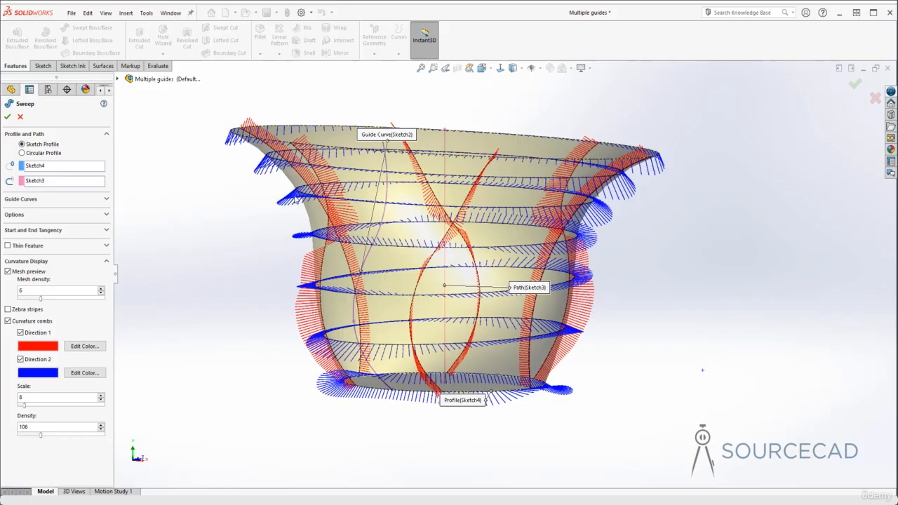
{"action": "middle_click_drag", "start_coordinate": [322, 237], "coordinate": [287, 288]}
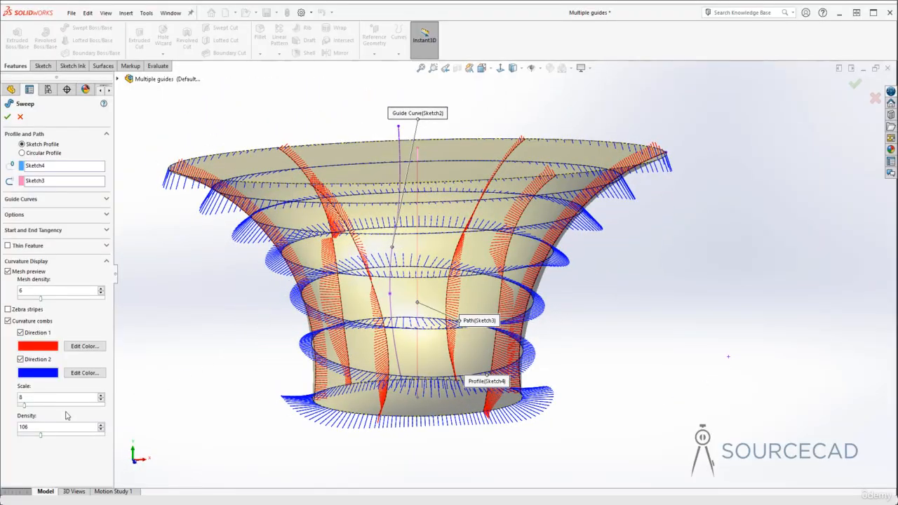
{"action": "left_click_drag", "start_coordinate": [27, 410], "coordinate": [45, 440]}
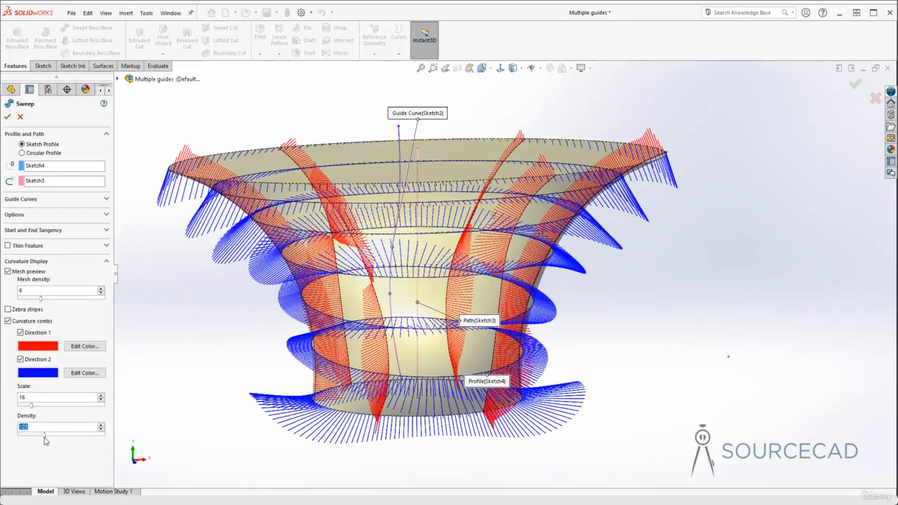
{"action": "middle_click_drag", "start_coordinate": [232, 353], "coordinate": [257, 343]}
Step: Turn off the curvature combs and mesh preview, create the sweep with both guide curves and view the finished solid
{"action": "left_click", "coordinate": [9, 322]}
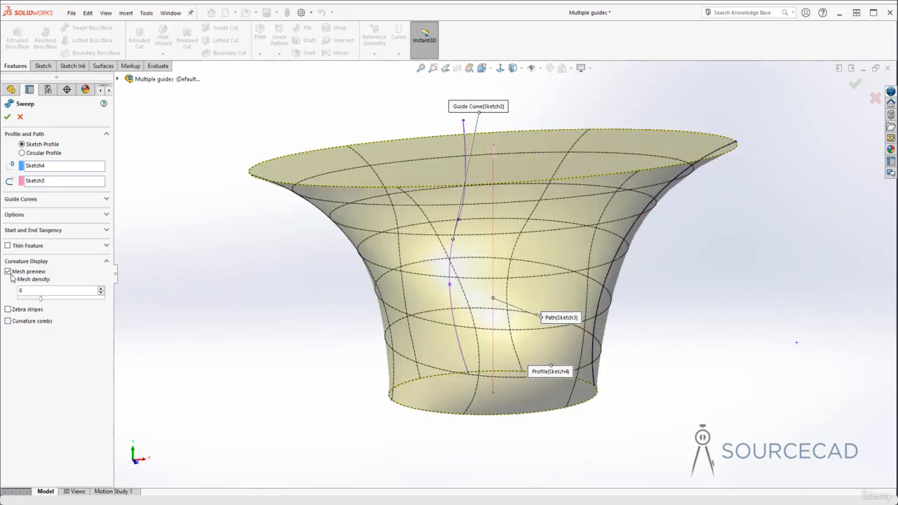
{"action": "left_click", "coordinate": [8, 271]}
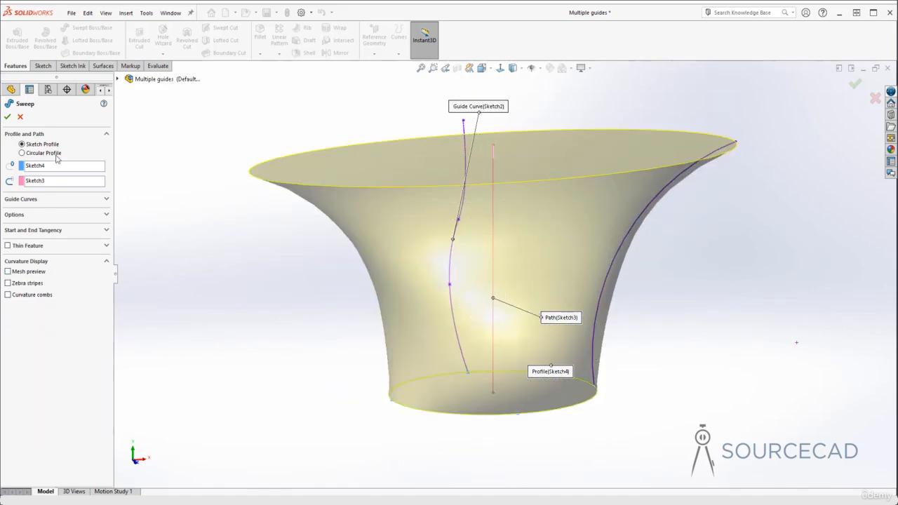
{"action": "left_click", "coordinate": [7, 116]}
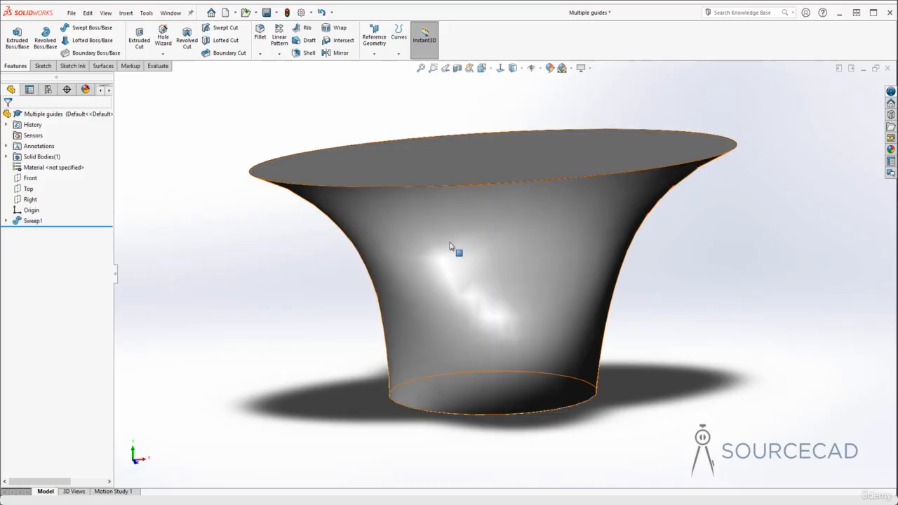
{"action": "scroll", "coordinate": [462, 259], "scroll_direction": "up", "scroll_amount": 3}
{"action": "middle_click_drag", "start_coordinate": [494, 274], "coordinate": [486, 194]}
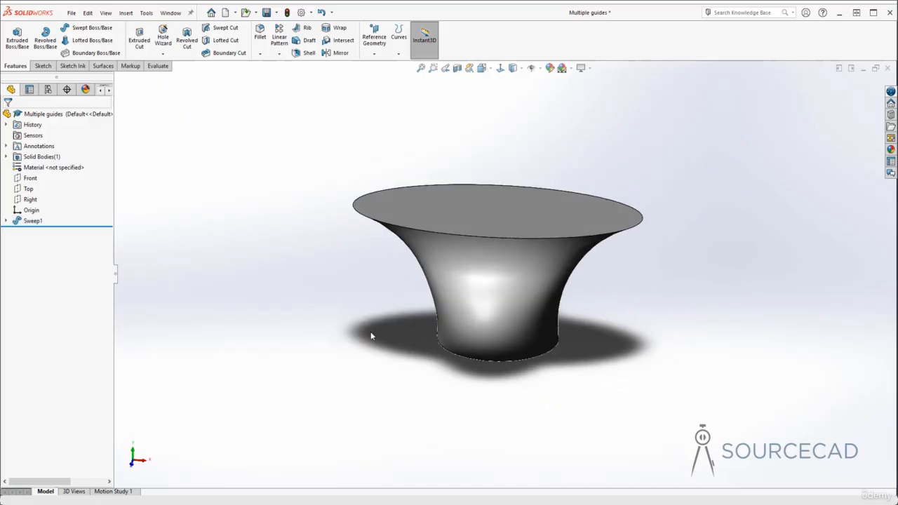